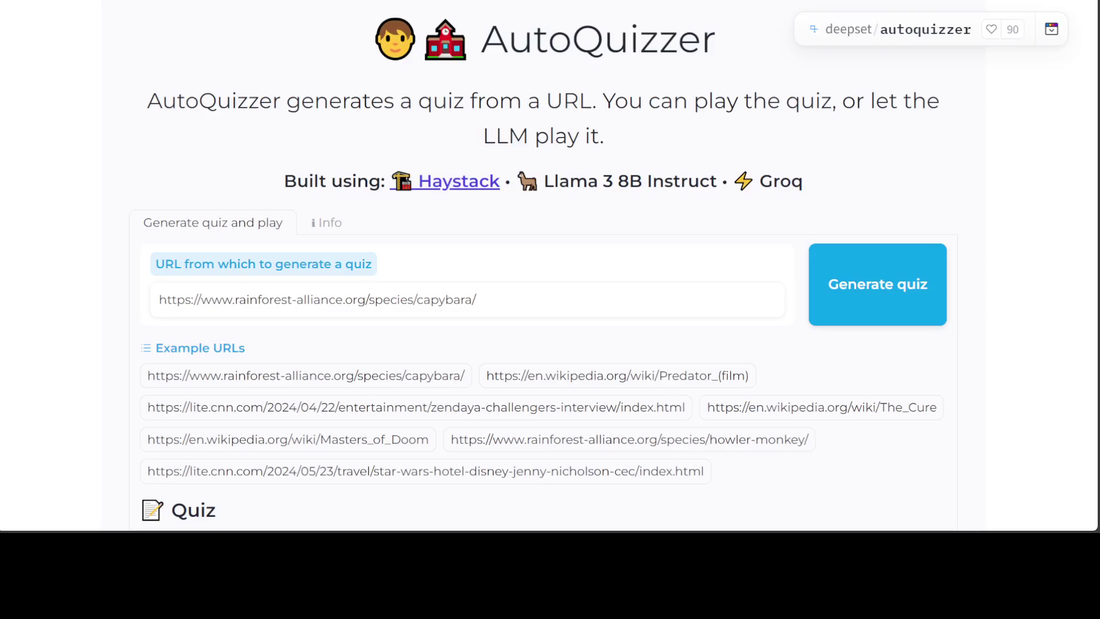
pyautogui.moveTo(477, 300); pyautogui.dragTo(168, 312)
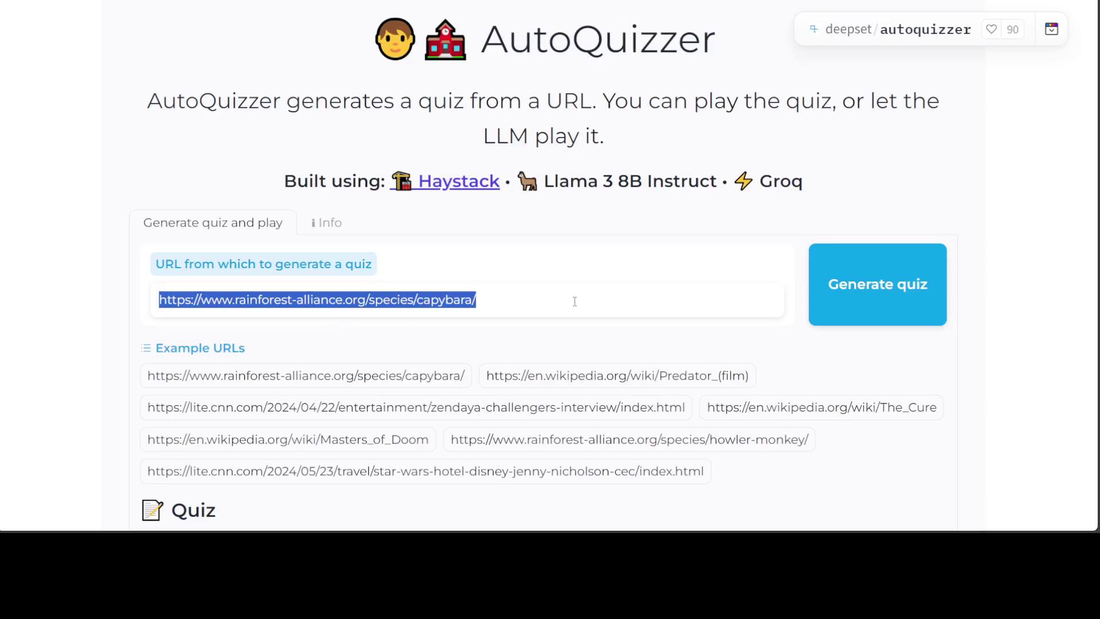
pyautogui.click(1031, 275)
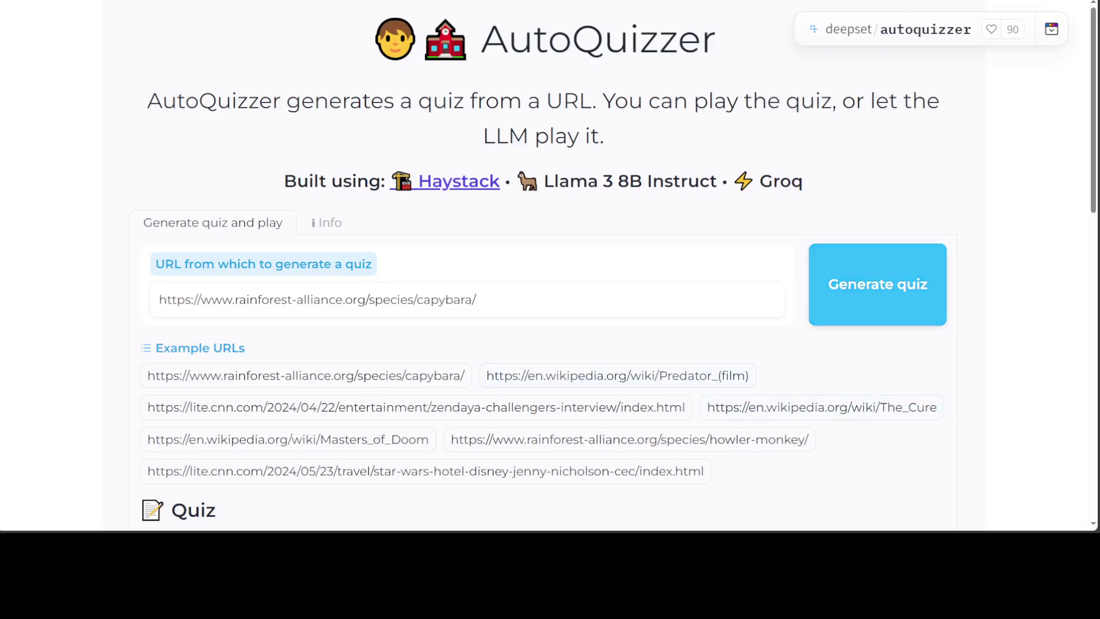
pyautogui.click(846, 303)
pyautogui.scroll(-1, 850, 336)
pyautogui.scroll(-5, 850, 336)
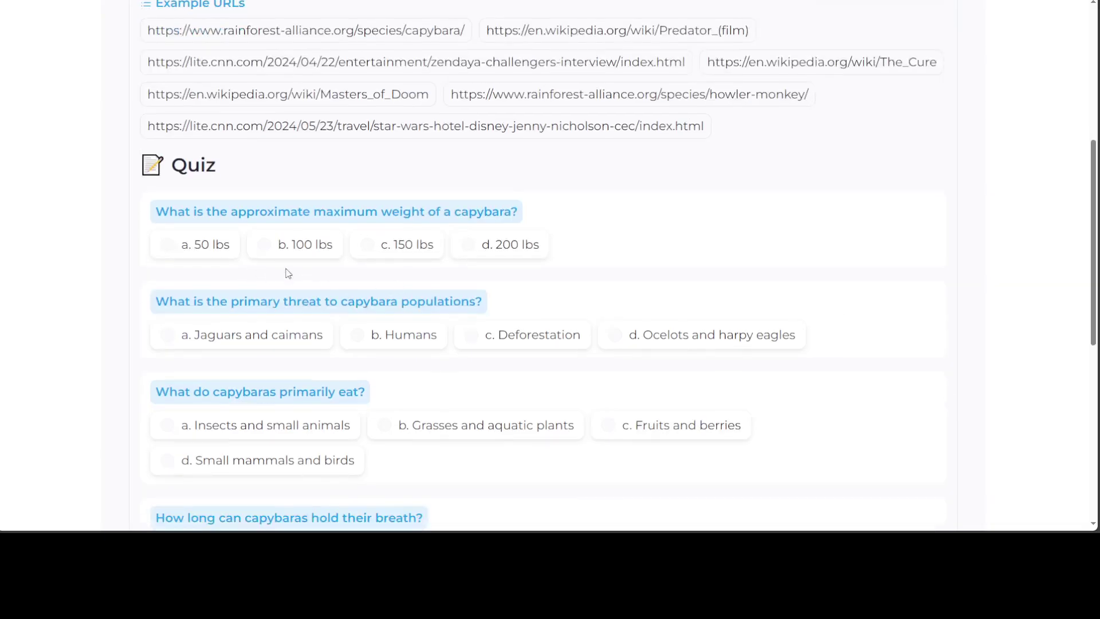
# Answer the capybara quiz with 50 lbs, Humans, Grasses and aquatic plants, Almost 5 minutes and They use a complex system of clicks, and submit it
pyautogui.scroll(-8, 464, 275)
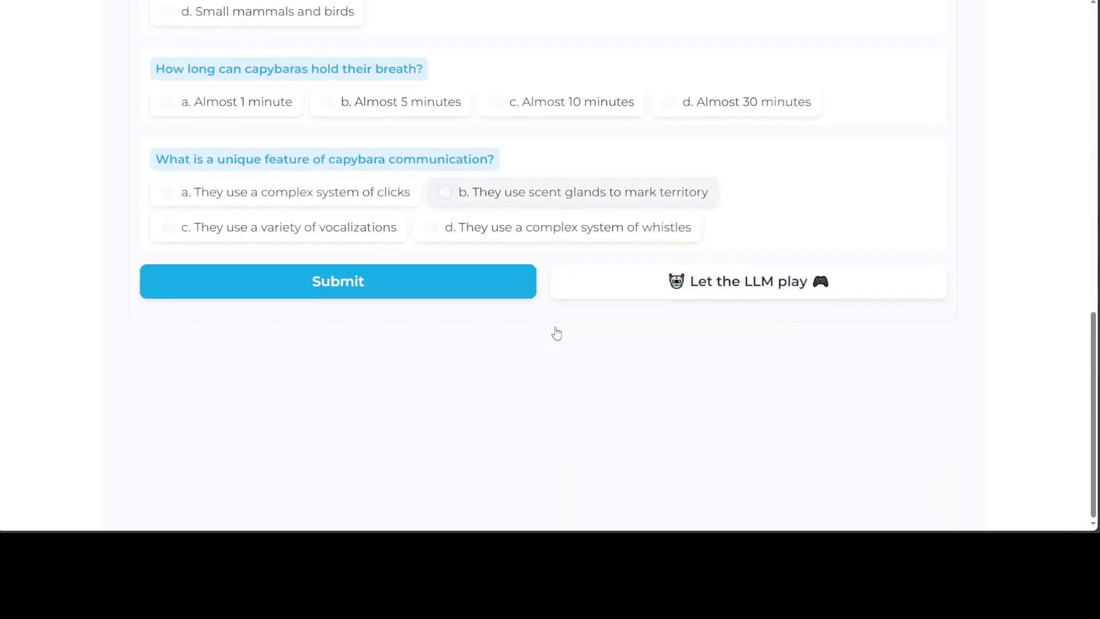
pyautogui.scroll(7, 381, 325)
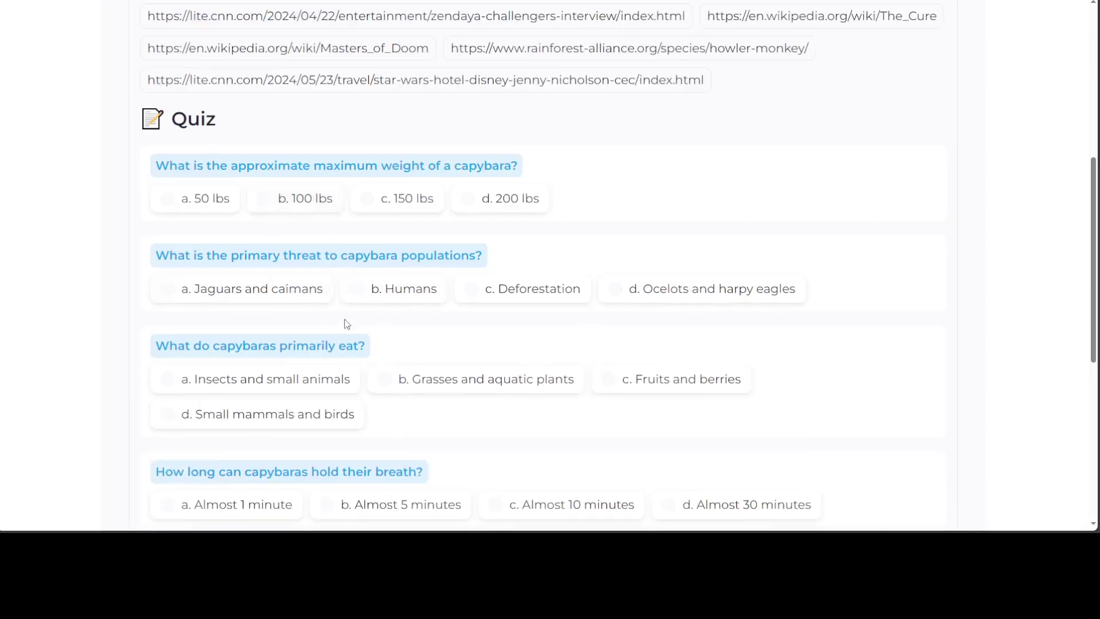
pyautogui.click(192, 200)
pyautogui.click(389, 292)
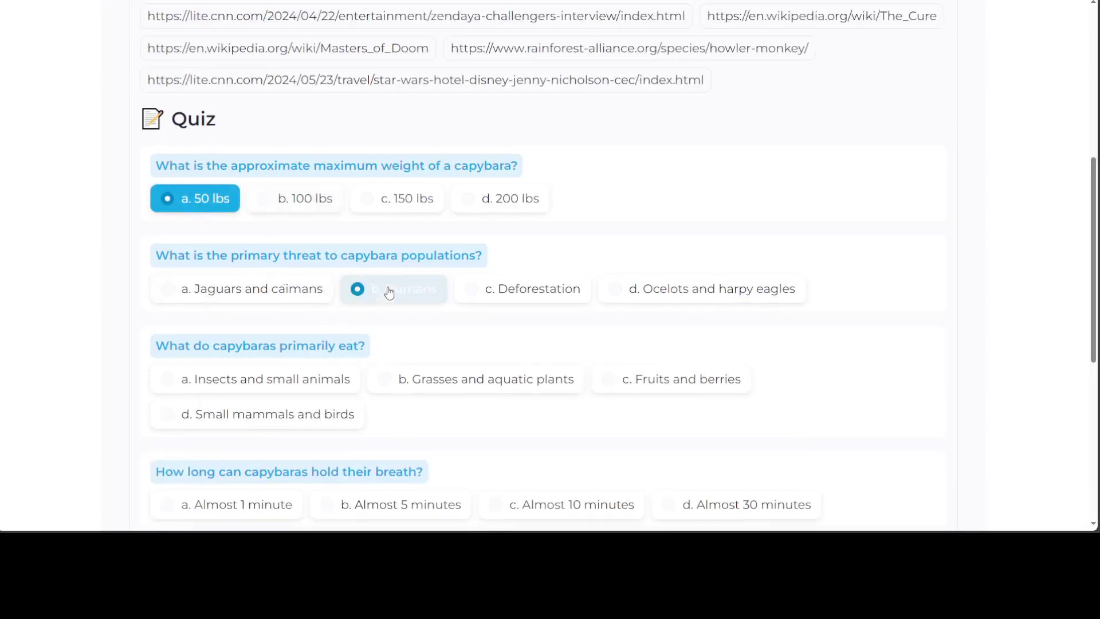
pyautogui.scroll(-2, 475, 329)
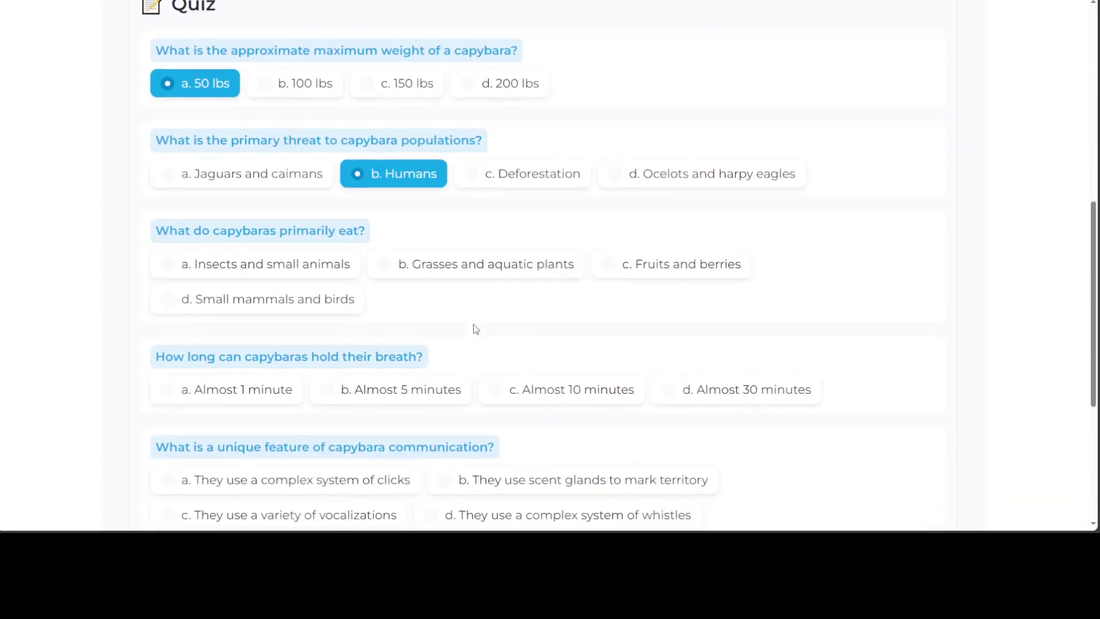
pyautogui.click(504, 273)
pyautogui.scroll(-3, 512, 272)
pyautogui.click(436, 217)
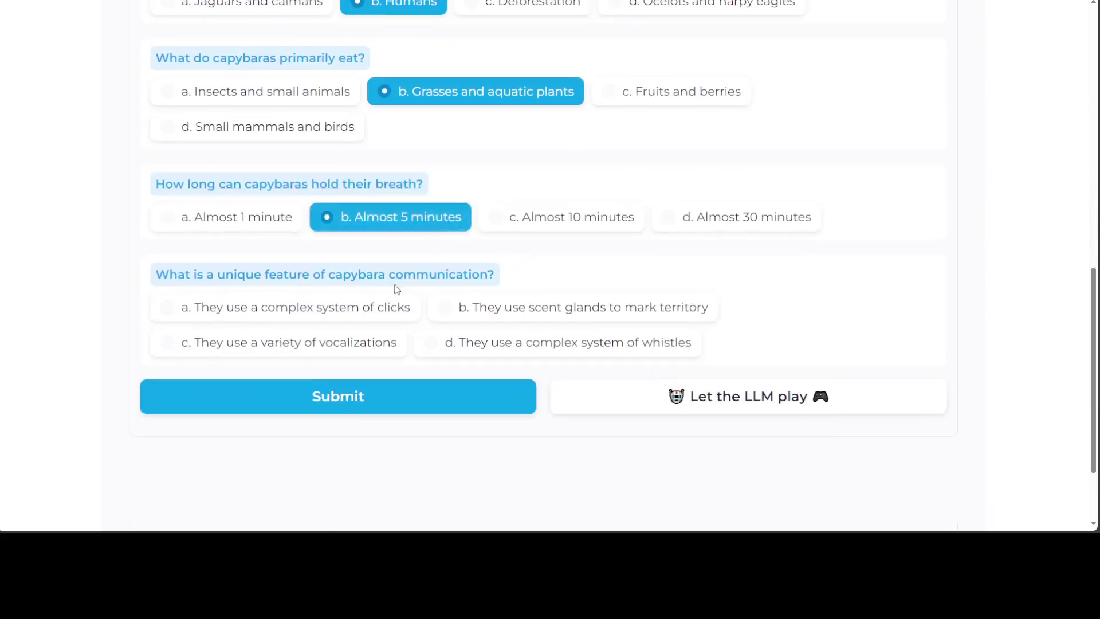
pyautogui.click(379, 308)
pyautogui.click(336, 406)
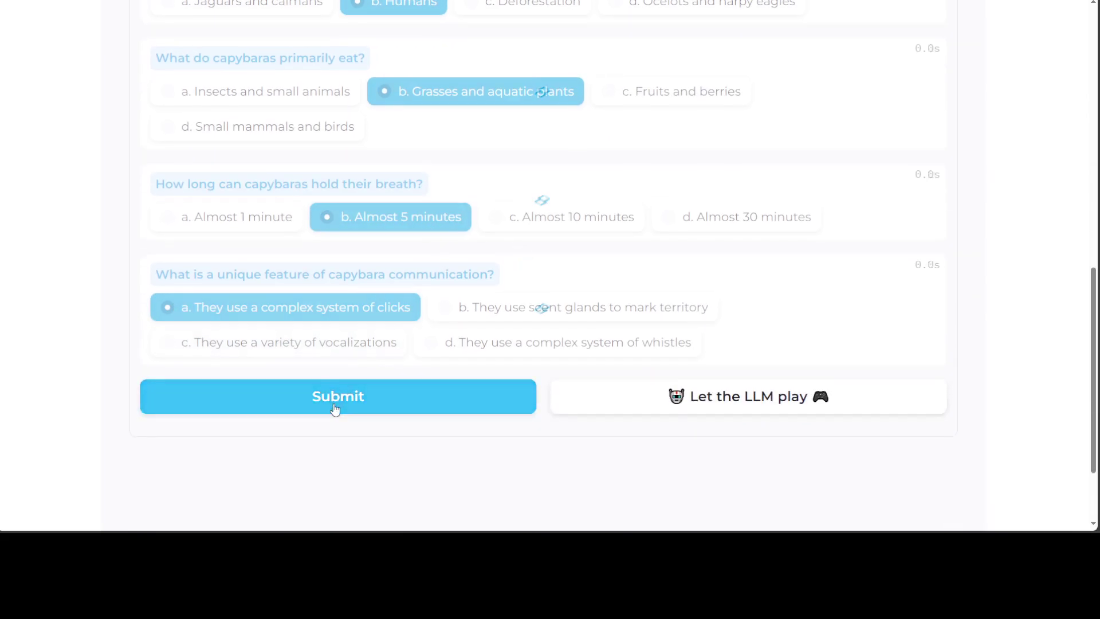
# Let the LLM play the capybara quiz in the Web RAG mode
pyautogui.scroll(8, 650, 393)
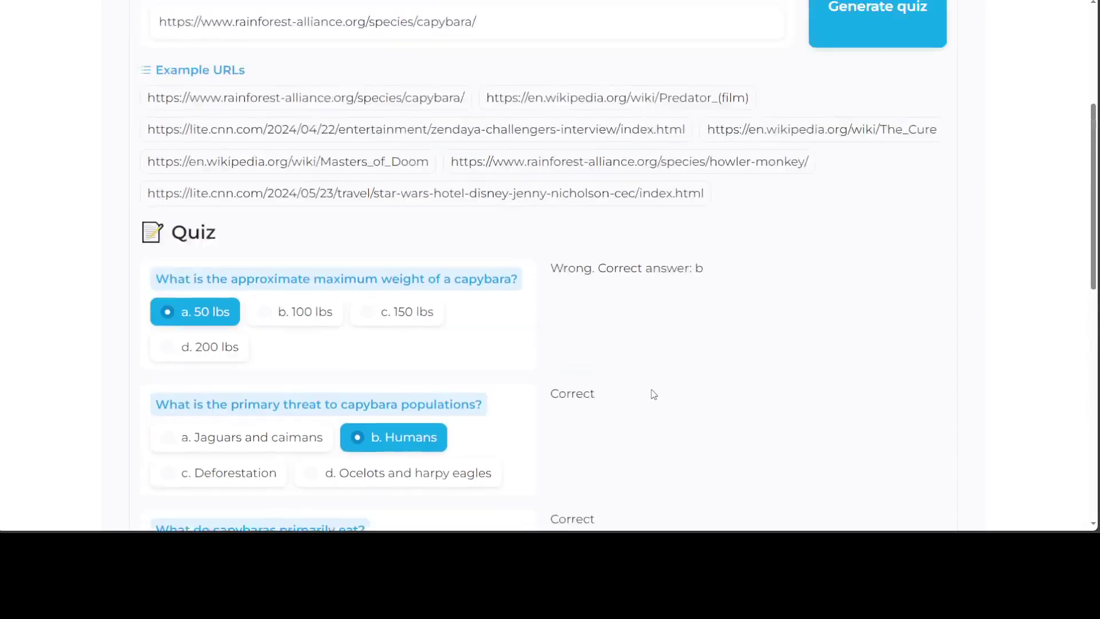
pyautogui.scroll(-3, 624, 368)
pyautogui.scroll(-10, 639, 326)
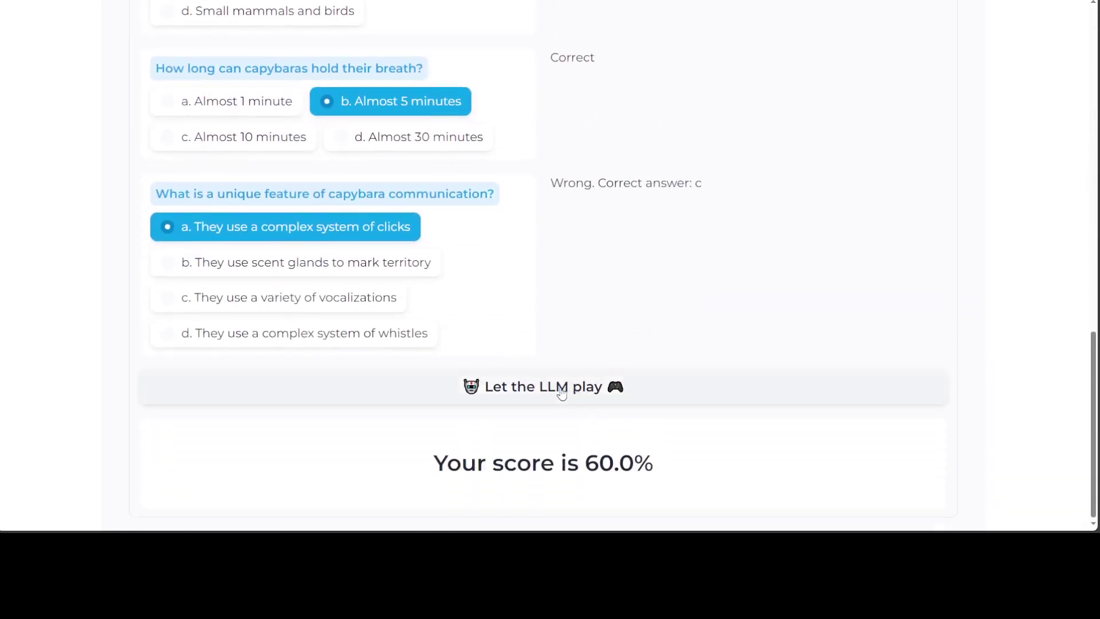
pyautogui.click(530, 395)
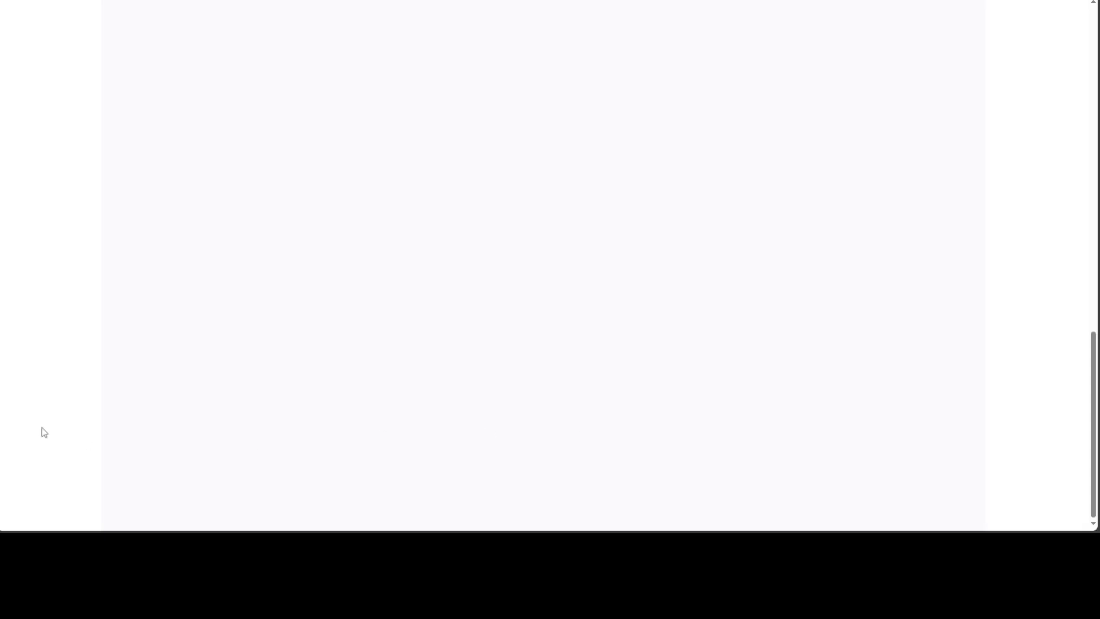
pyautogui.scroll(12, 229, 356)
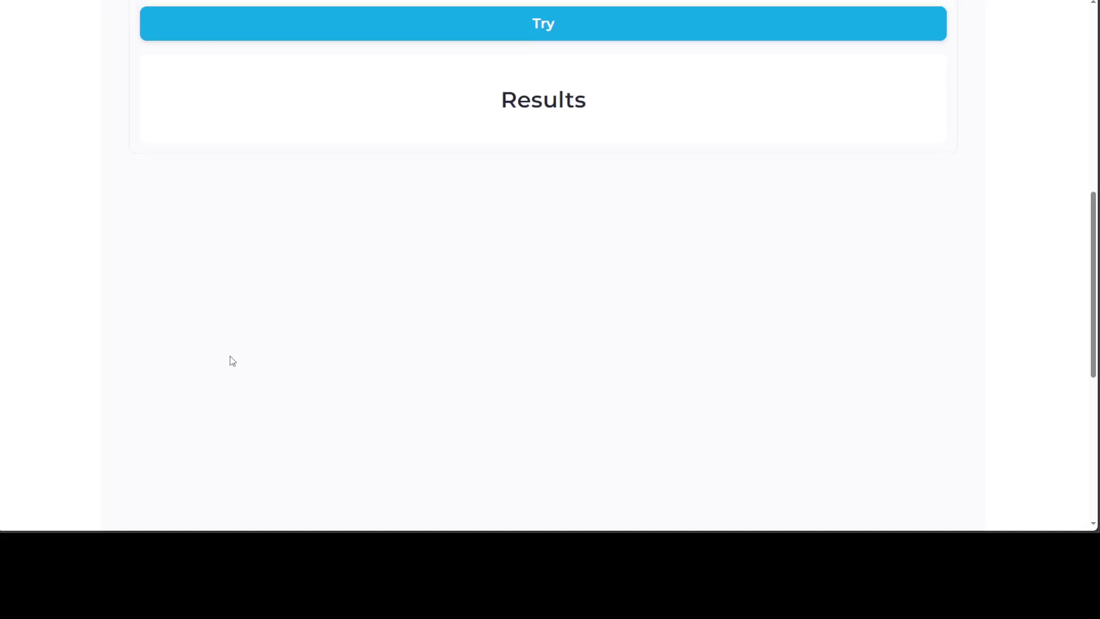
pyautogui.scroll(2, 299, 382)
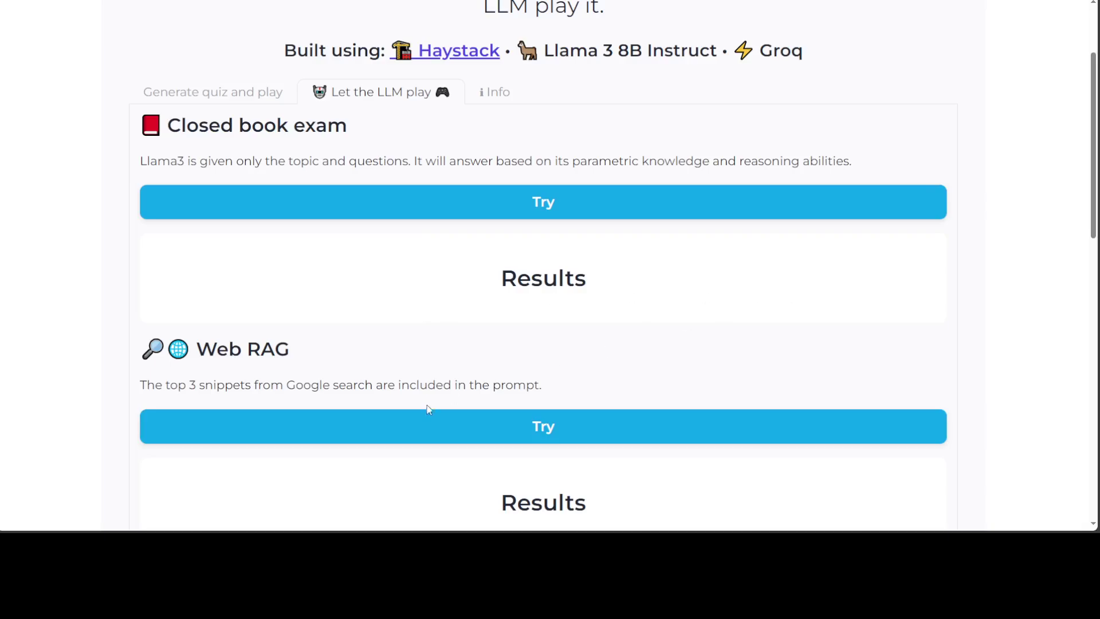
pyautogui.scroll(-2, 681, 449)
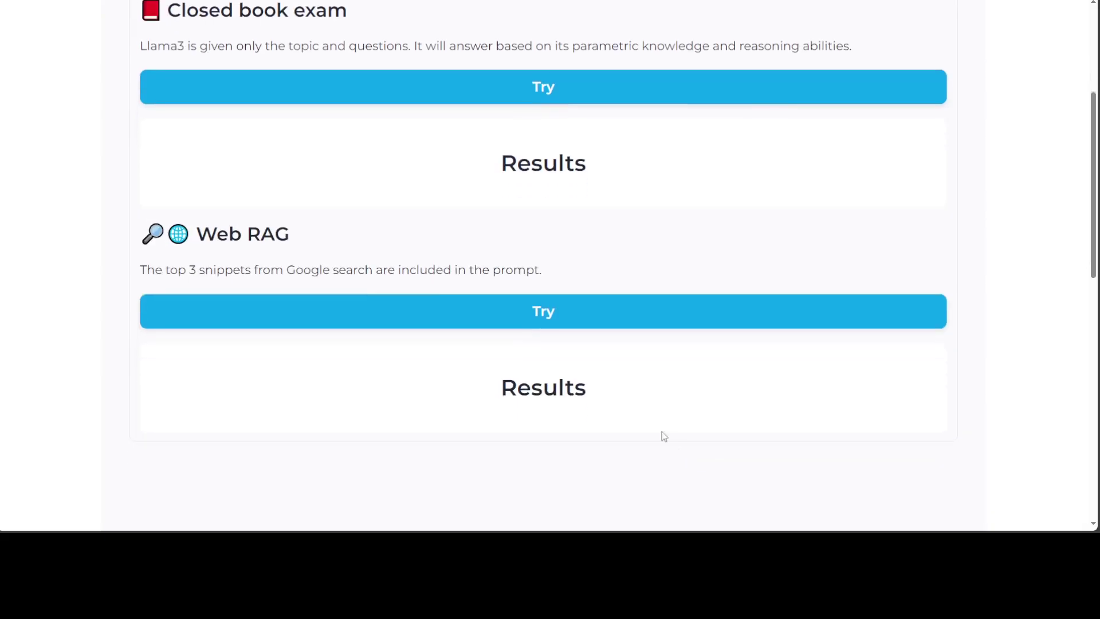
pyautogui.click(543, 331)
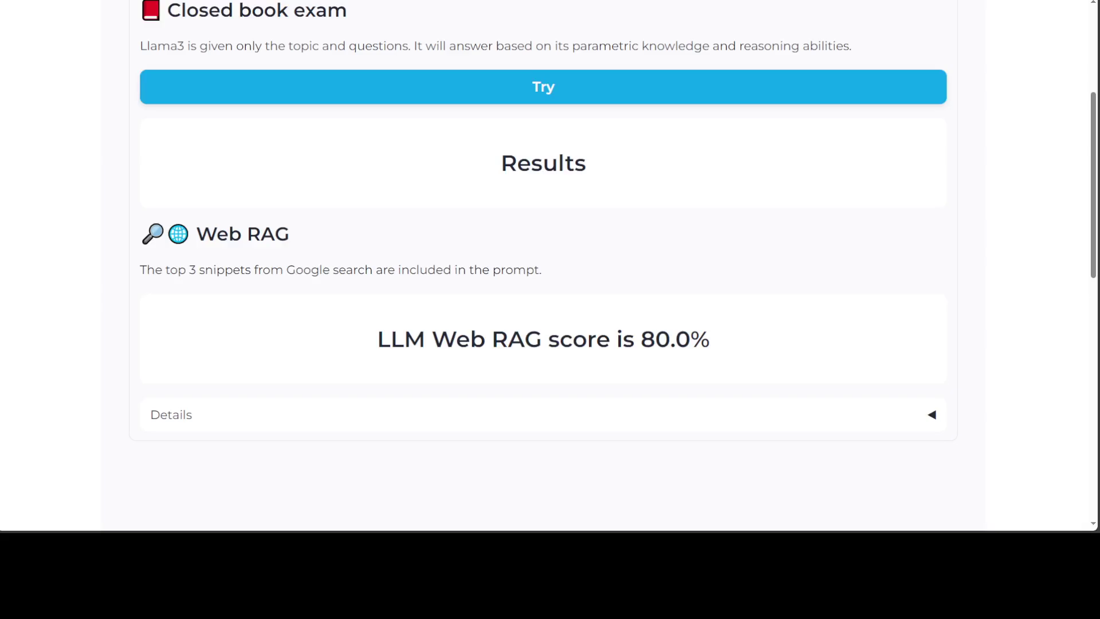
# Expand the Web RAG details and examine each question's LLM answer, correct answer and top 3 Google search snippets
pyautogui.scroll(-3, 488, 326)
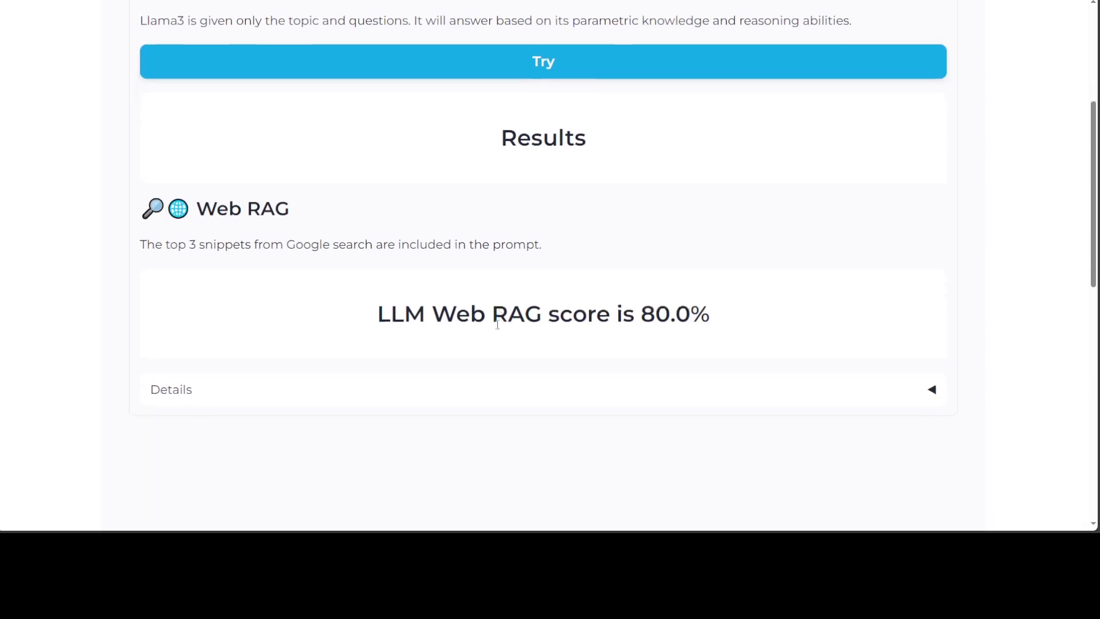
pyautogui.click(932, 243)
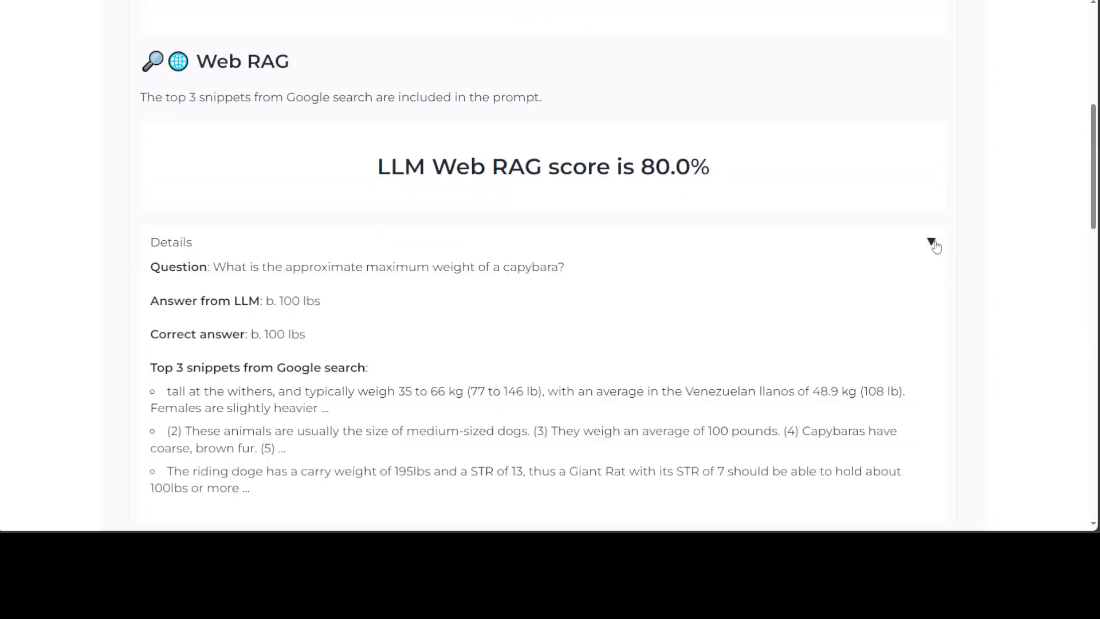
pyautogui.scroll(-2, 828, 283)
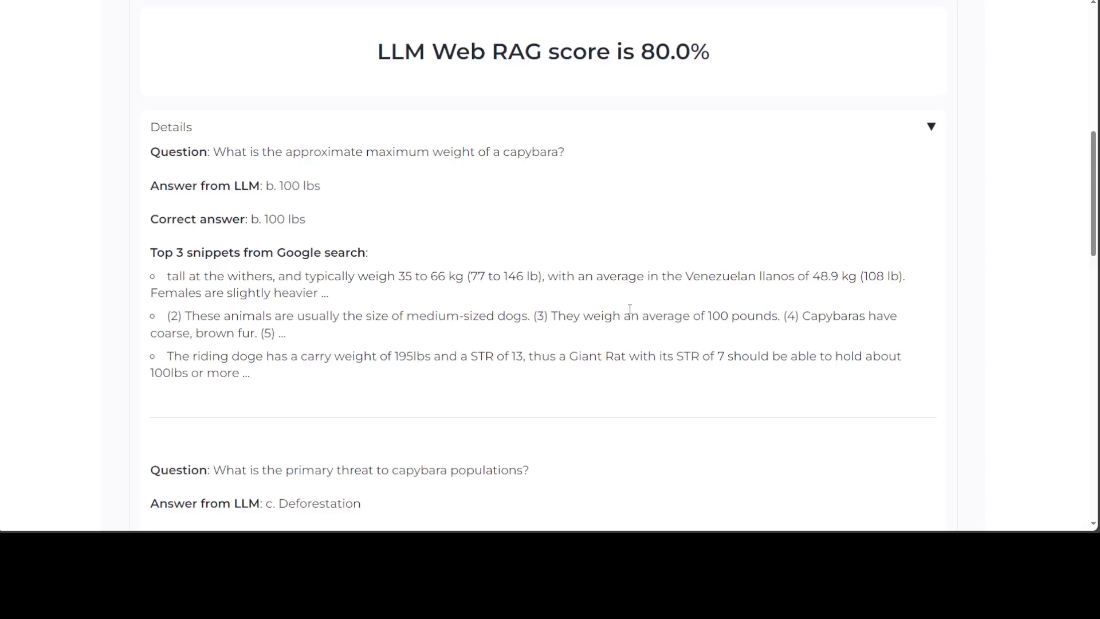
pyautogui.scroll(-1, 576, 302)
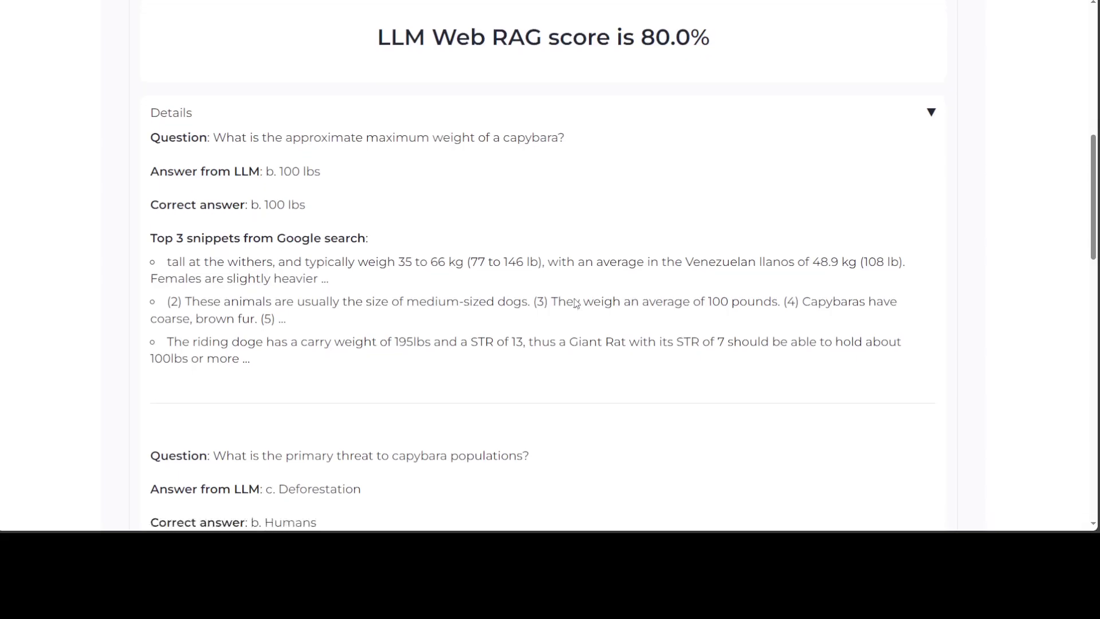
pyautogui.scroll(-6, 576, 303)
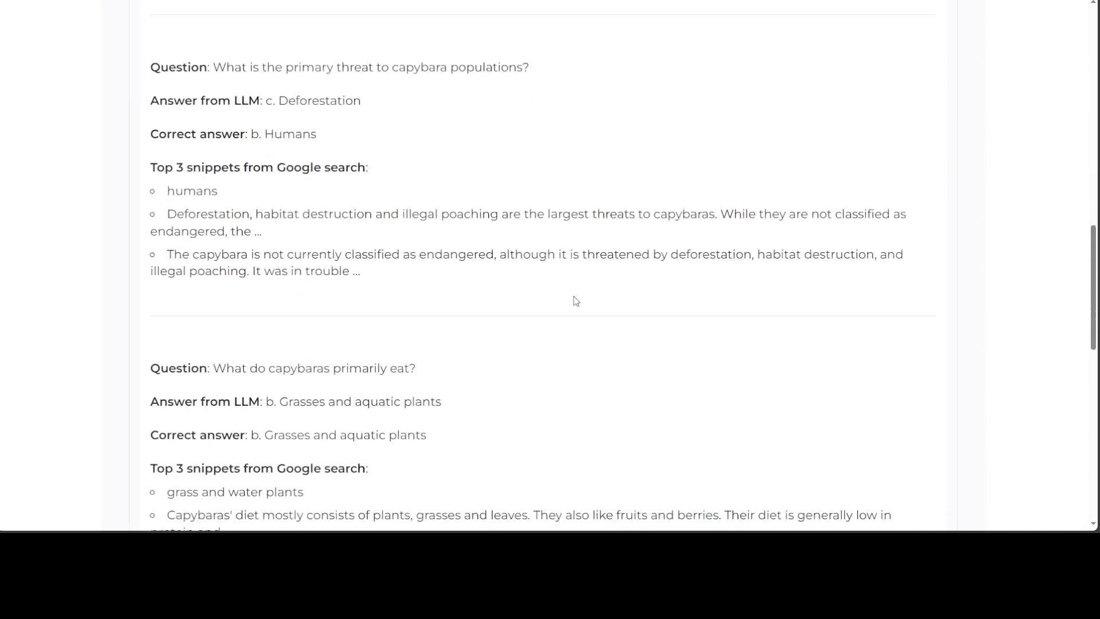
pyautogui.scroll(-5, 575, 302)
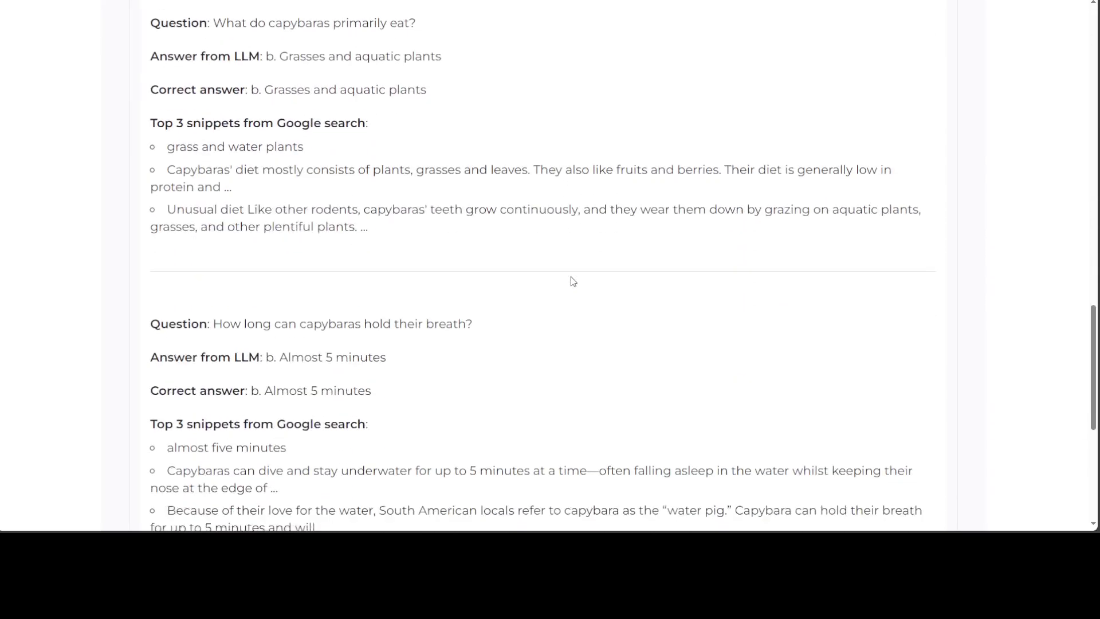
pyautogui.scroll(-5, 573, 281)
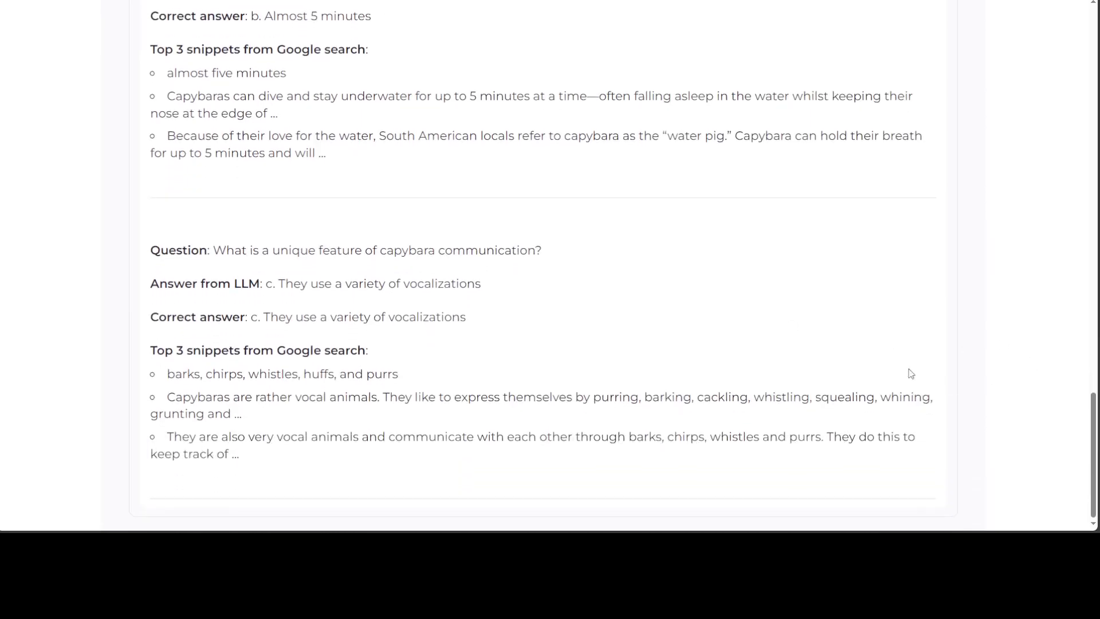
pyautogui.moveTo(176, 251); pyautogui.dragTo(263, 251)
pyautogui.moveTo(185, 283); pyautogui.dragTo(294, 284)
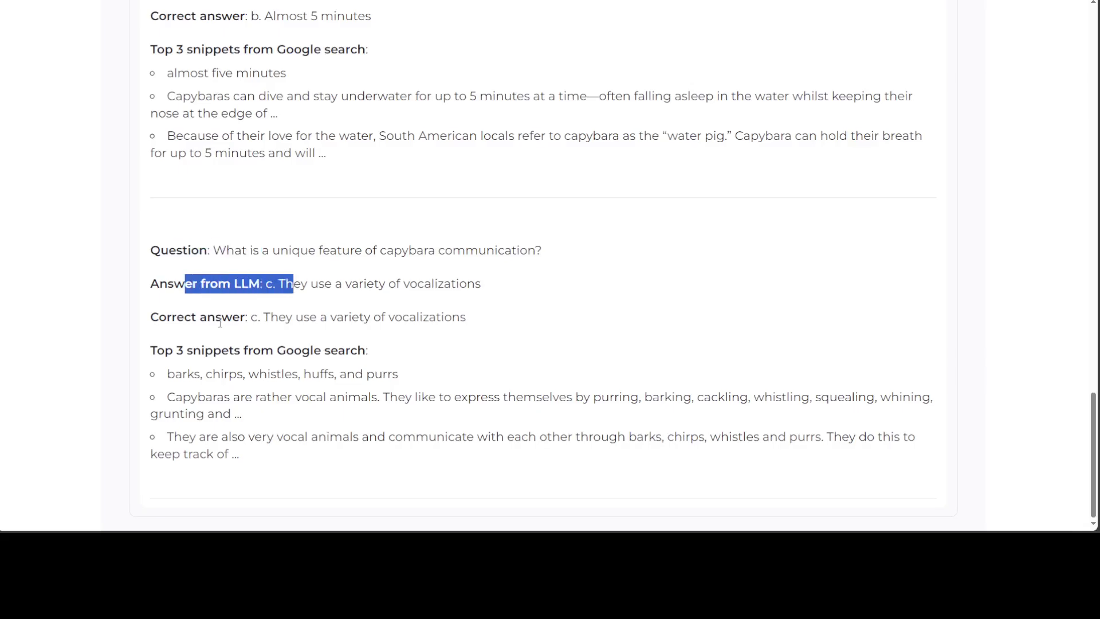
pyautogui.moveTo(217, 318); pyautogui.dragTo(332, 317)
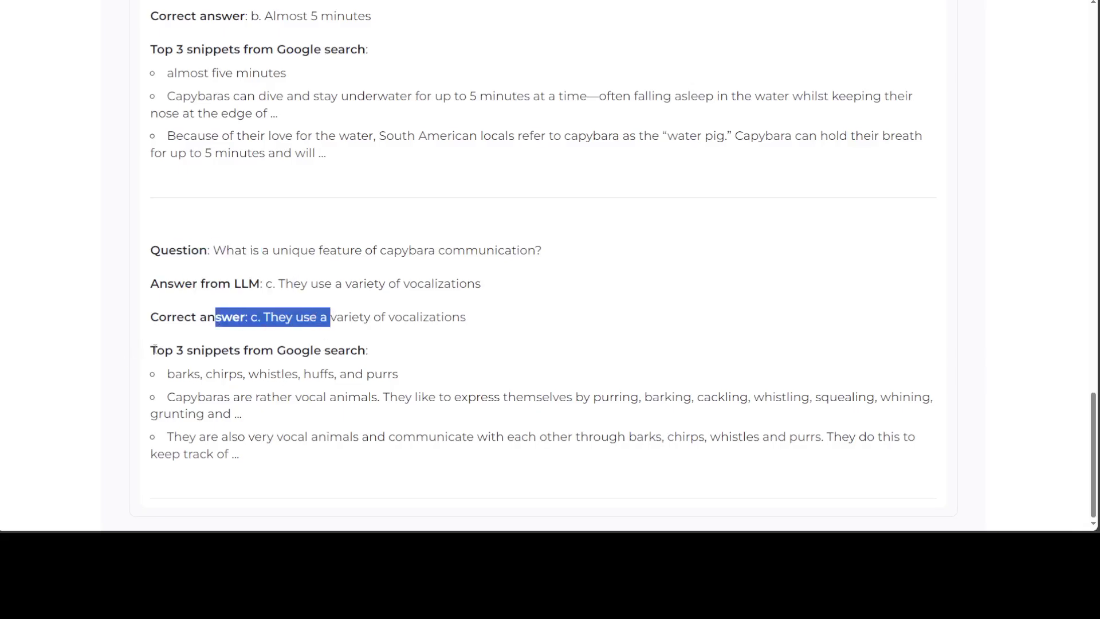
pyautogui.moveTo(155, 349); pyautogui.dragTo(239, 398)
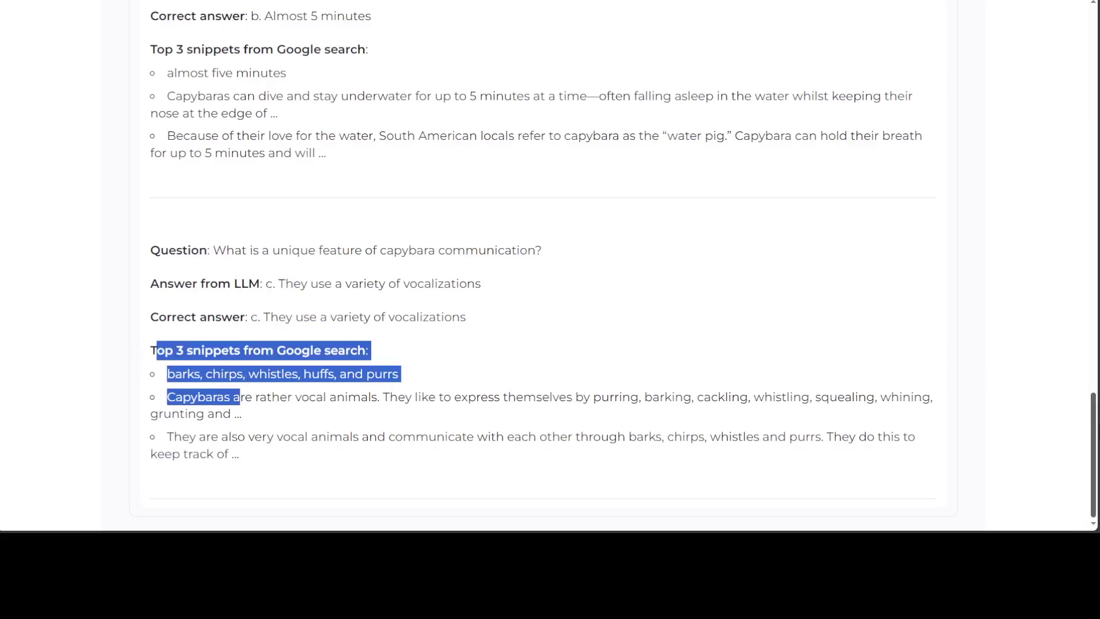
# Run the Closed book exam so the LLM answers the capybara quiz from its own knowledge
pyautogui.scroll(18, 549, 264)
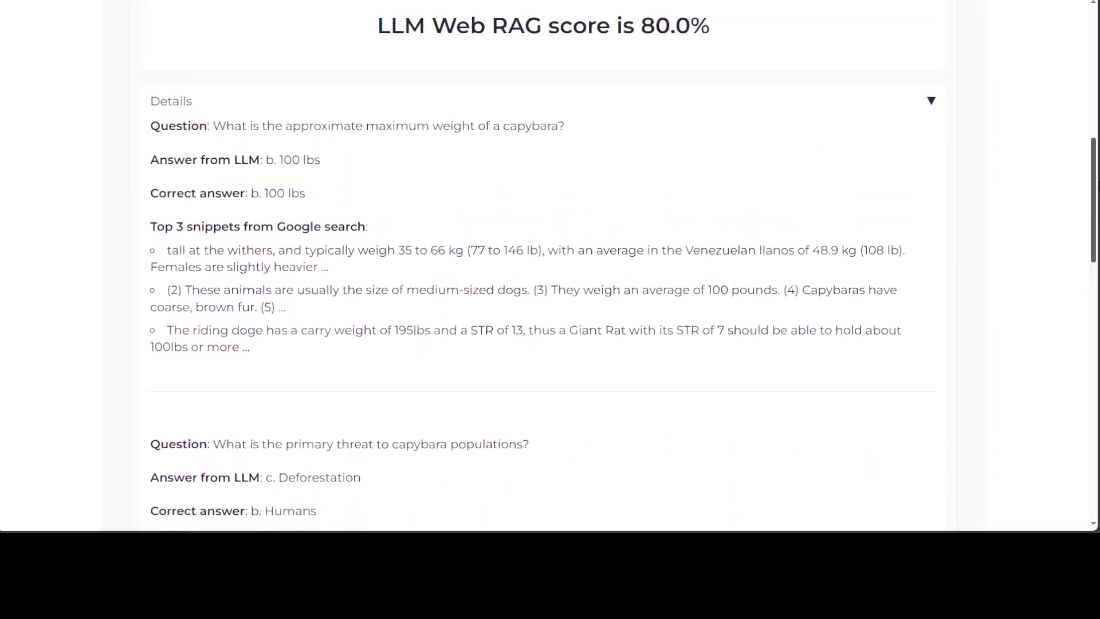
pyautogui.scroll(8, 550, 264)
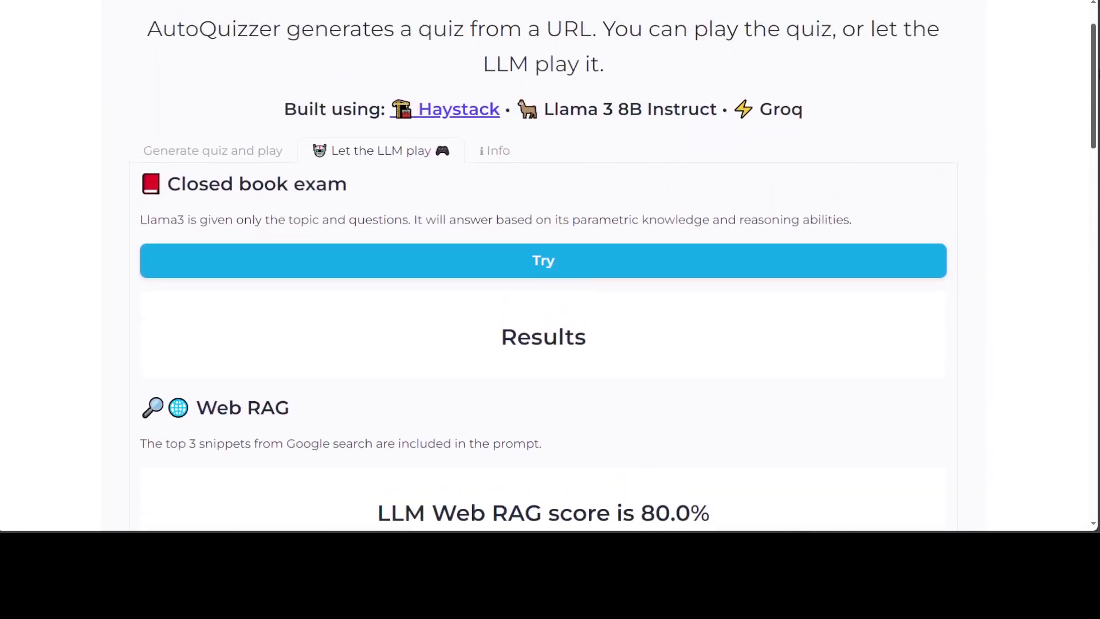
pyautogui.scroll(2, 251, 240)
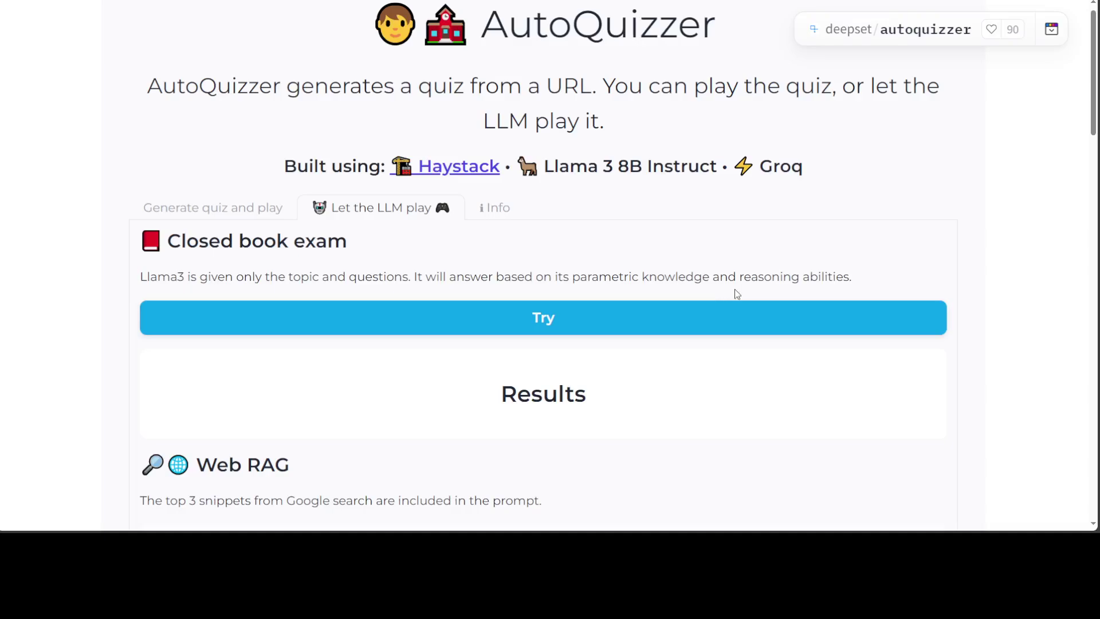
pyautogui.click(544, 318)
# Expand the Closed book exam details and compare the LLM's answer with the correct answer for each question
pyautogui.scroll(-4, 862, 392)
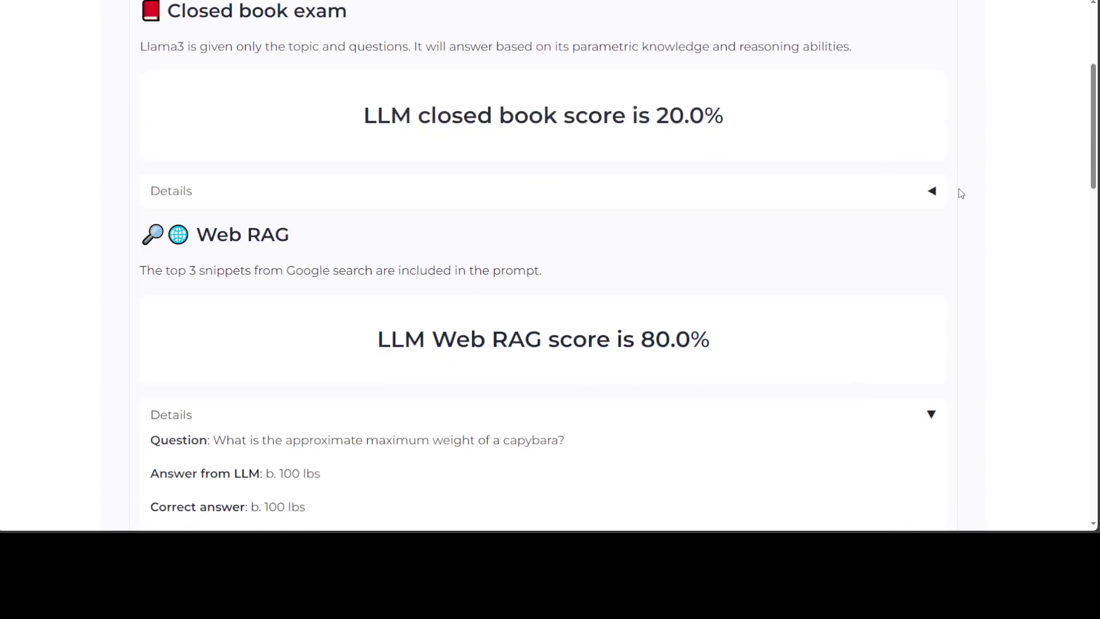
pyautogui.click(932, 192)
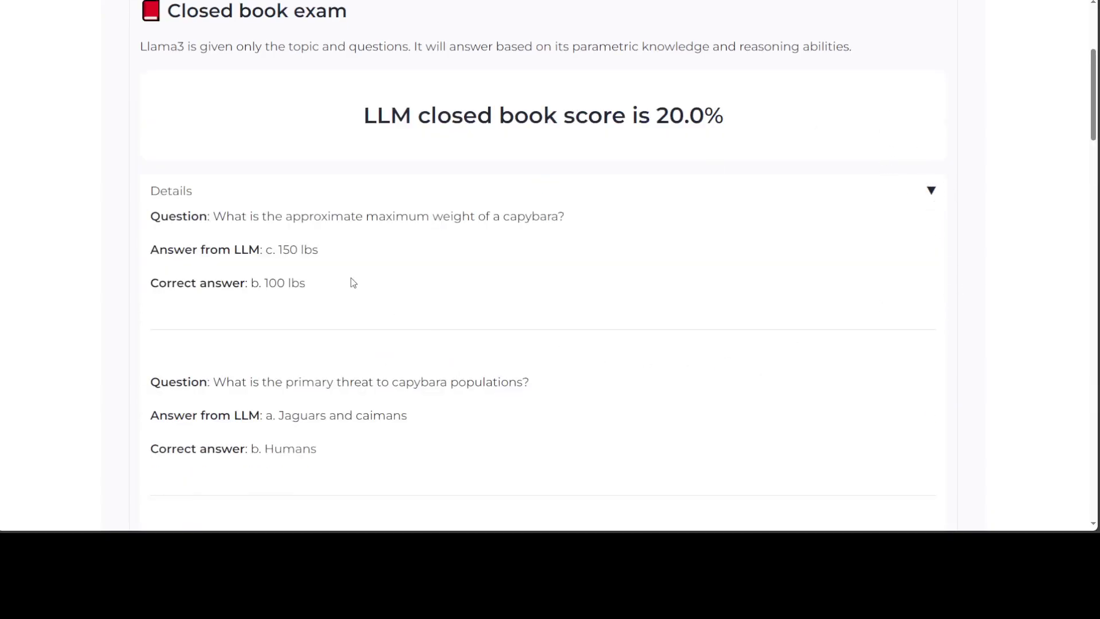
pyautogui.scroll(-4, 352, 280)
pyautogui.scroll(-6, 352, 280)
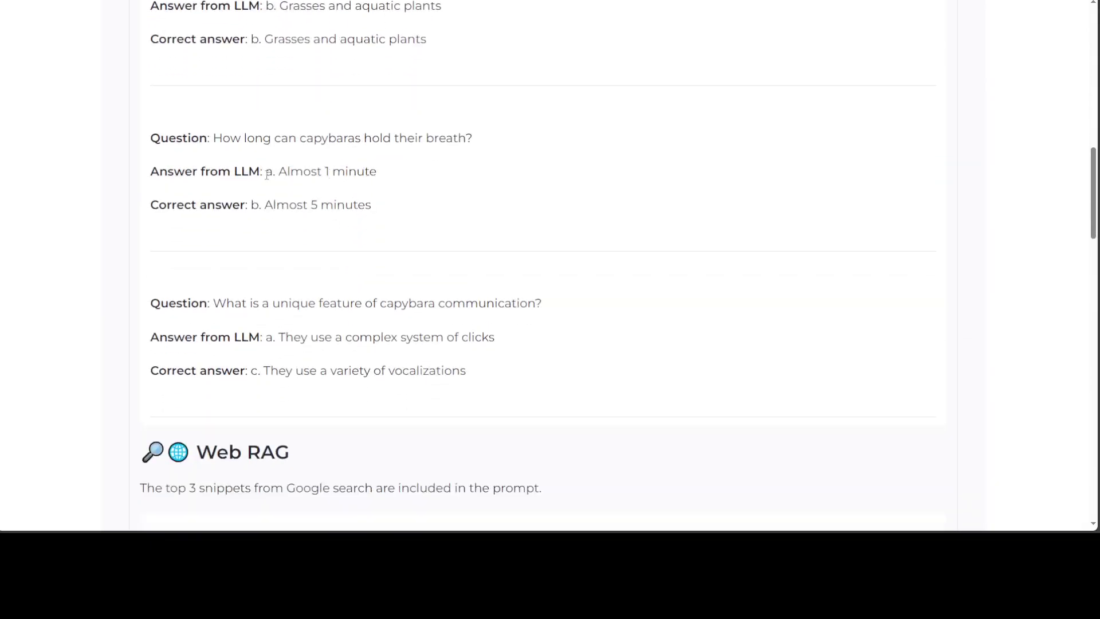
pyautogui.moveTo(266, 175); pyautogui.dragTo(359, 175)
pyautogui.moveTo(289, 205); pyautogui.dragTo(358, 205)
pyautogui.scroll(-2, 442, 355)
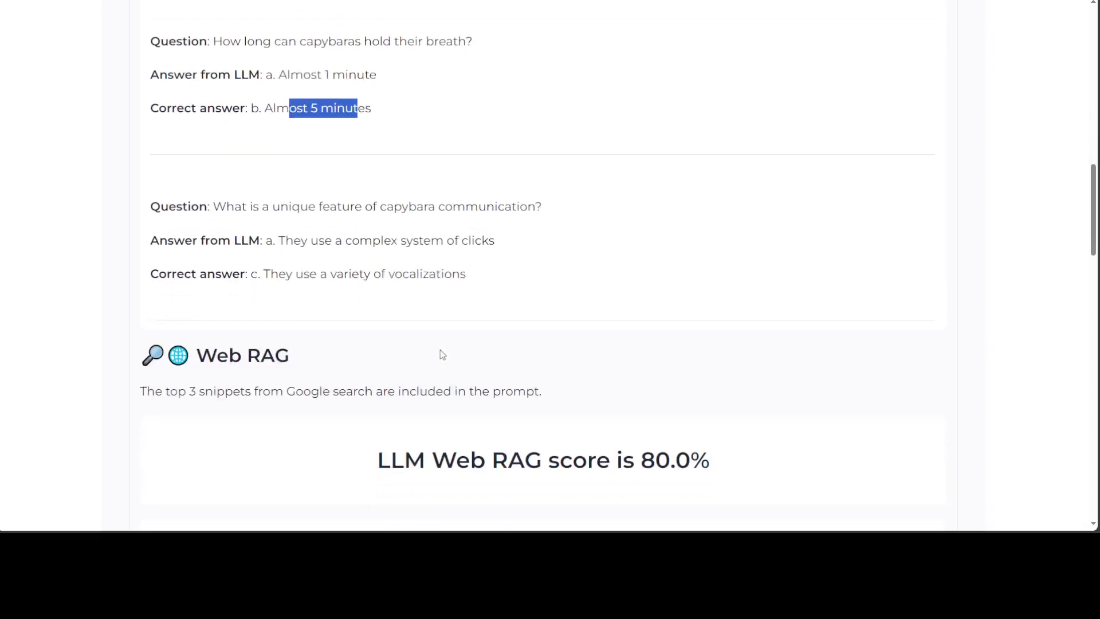
pyautogui.scroll(8, 539, 384)
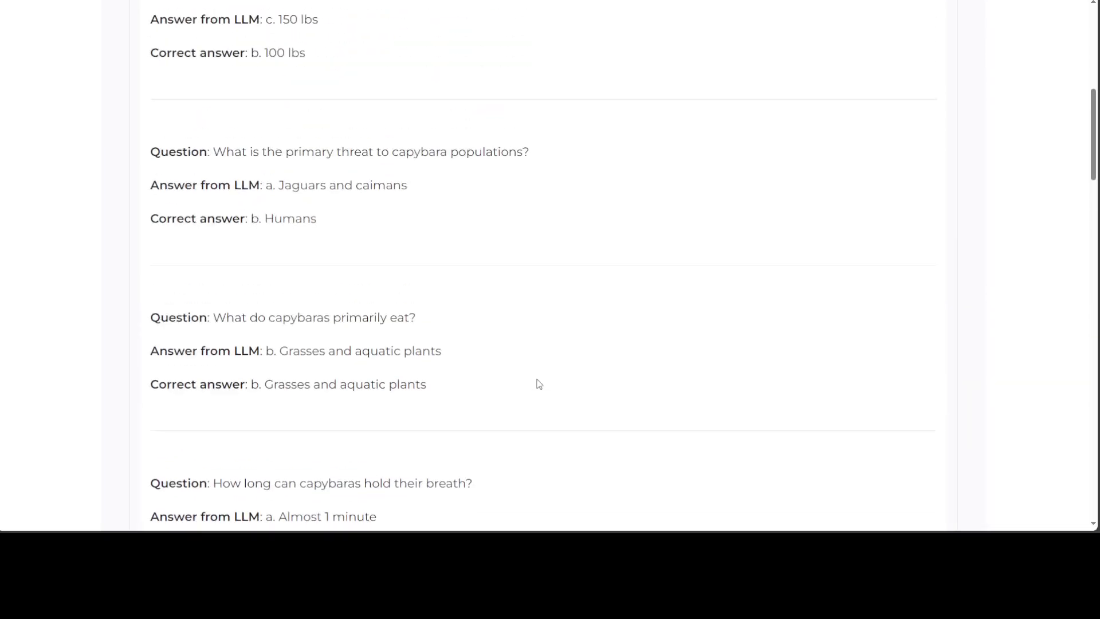
pyautogui.scroll(8, 538, 384)
pyautogui.scroll(-4, 538, 383)
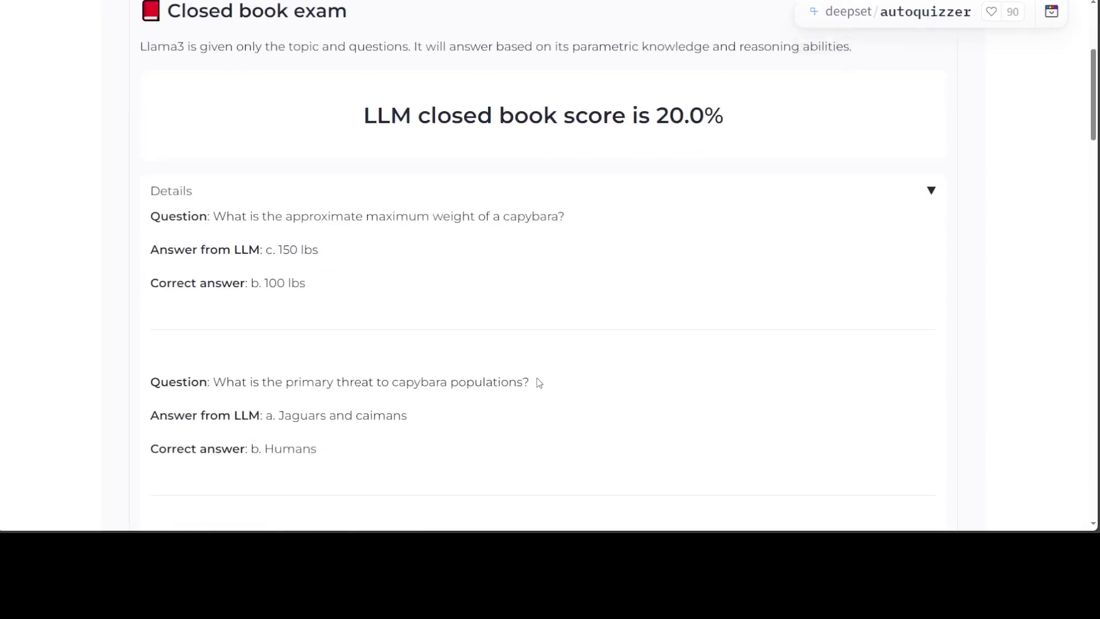
# Compare the LLM's closed book answer with the correct answer for the capybara's maximum weight question
pyautogui.moveTo(248, 251); pyautogui.dragTo(339, 249)
pyautogui.moveTo(278, 283); pyautogui.dragTo(337, 288)
pyautogui.scroll(-1, 497, 358)
pyautogui.scroll(-2, 498, 362)
pyautogui.scroll(3, 496, 363)
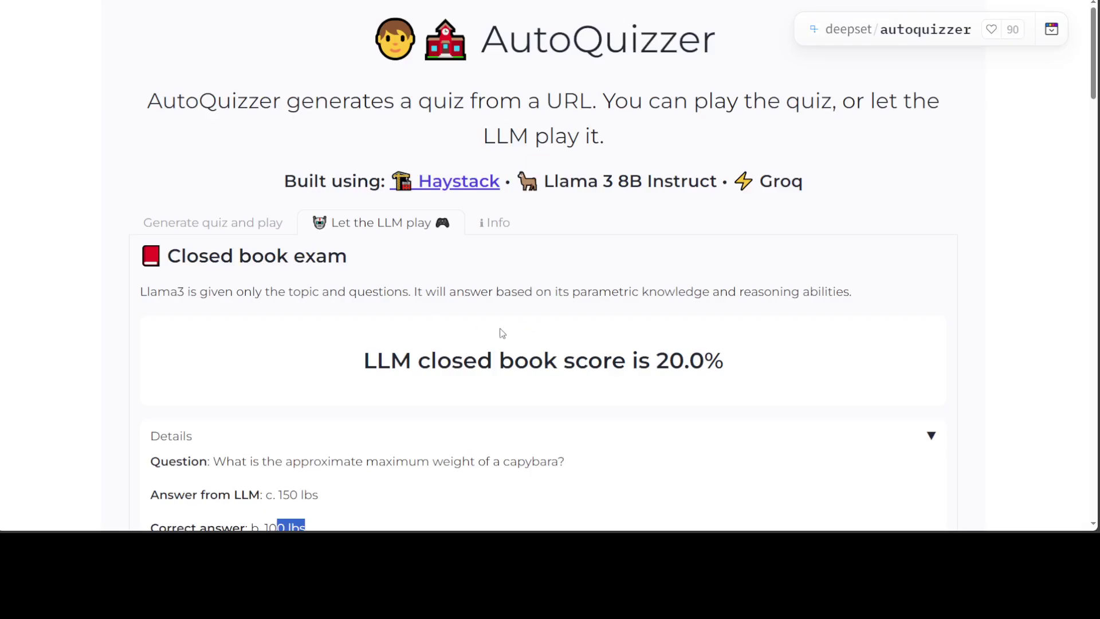
pyautogui.click(187, 228)
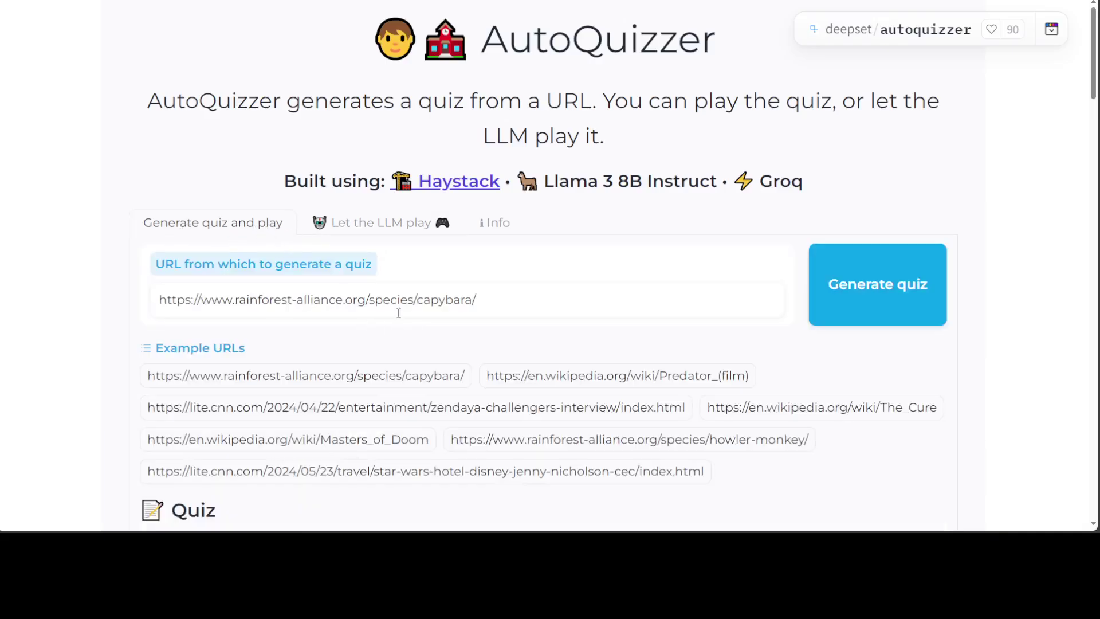
pyautogui.moveTo(499, 302); pyautogui.dragTo(127, 310)
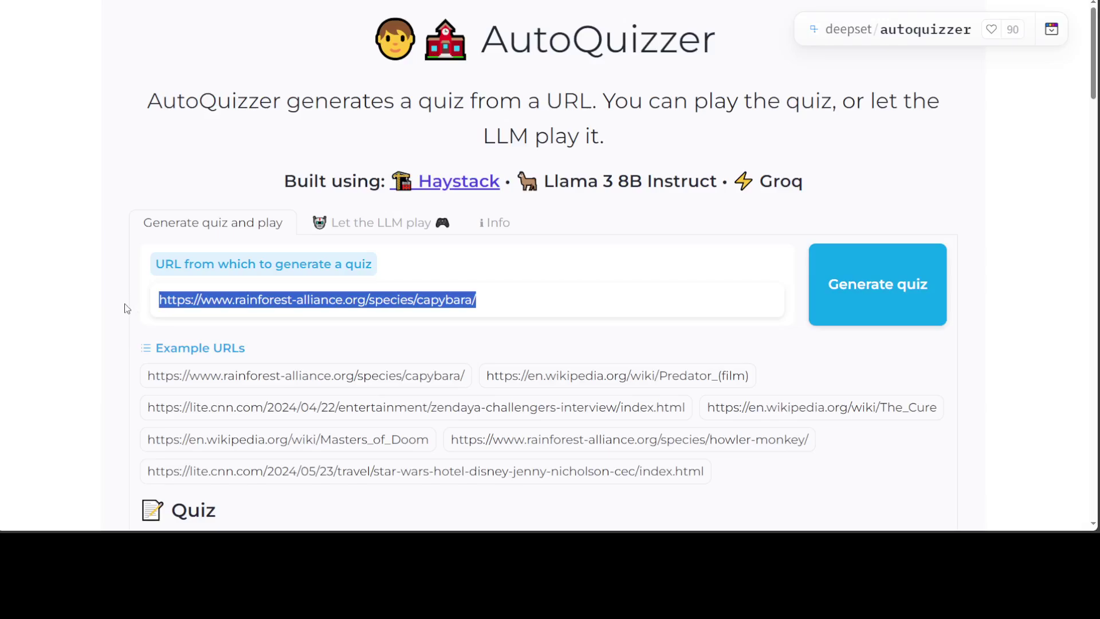
pyautogui.write('https://www.fahdmirza.com/')
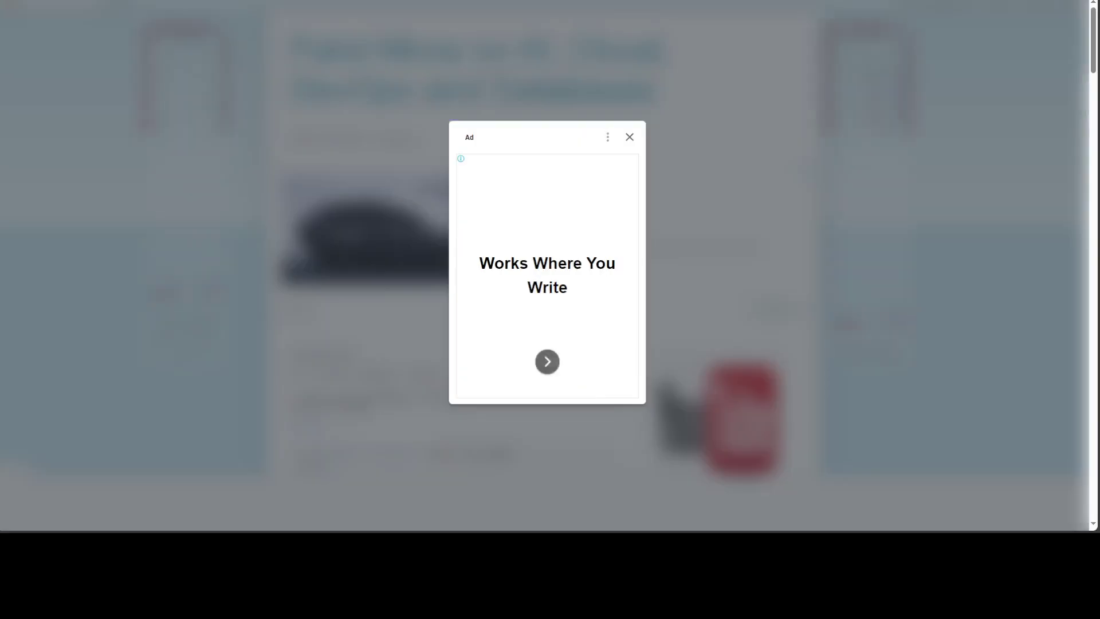
pyautogui.click(629, 137)
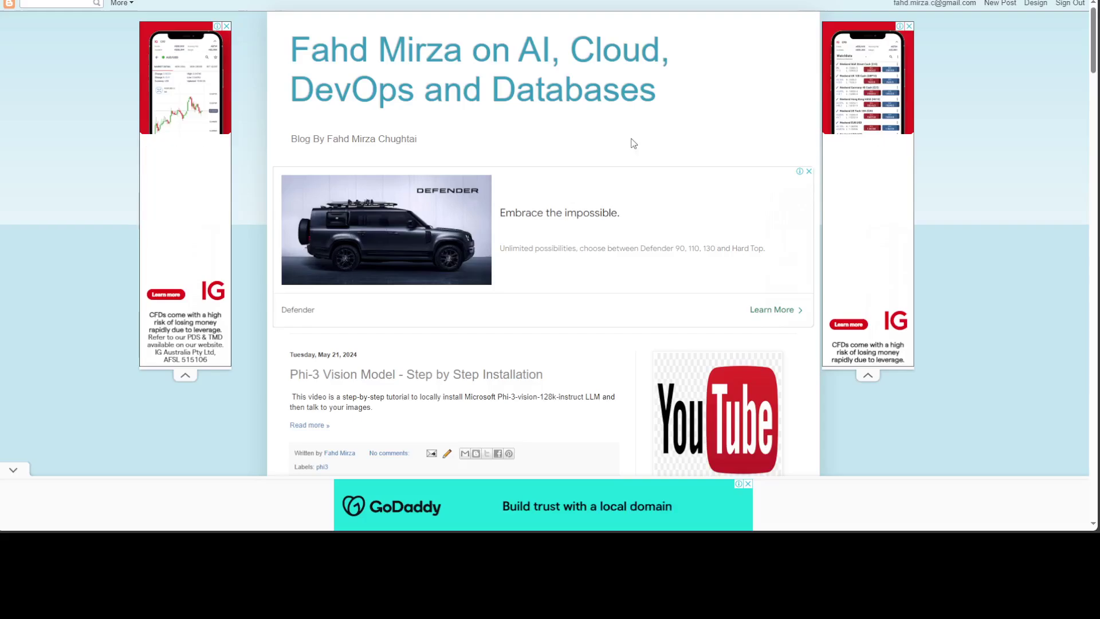
pyautogui.scroll(-5, 847, 278)
pyautogui.scroll(5, 851, 275)
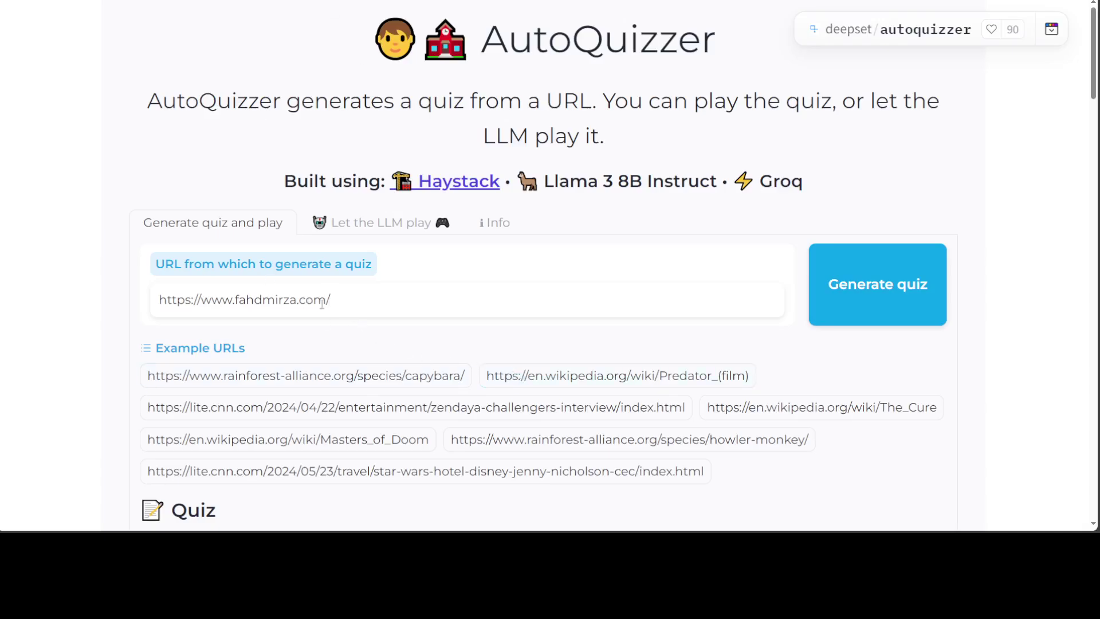
pyautogui.click(881, 304)
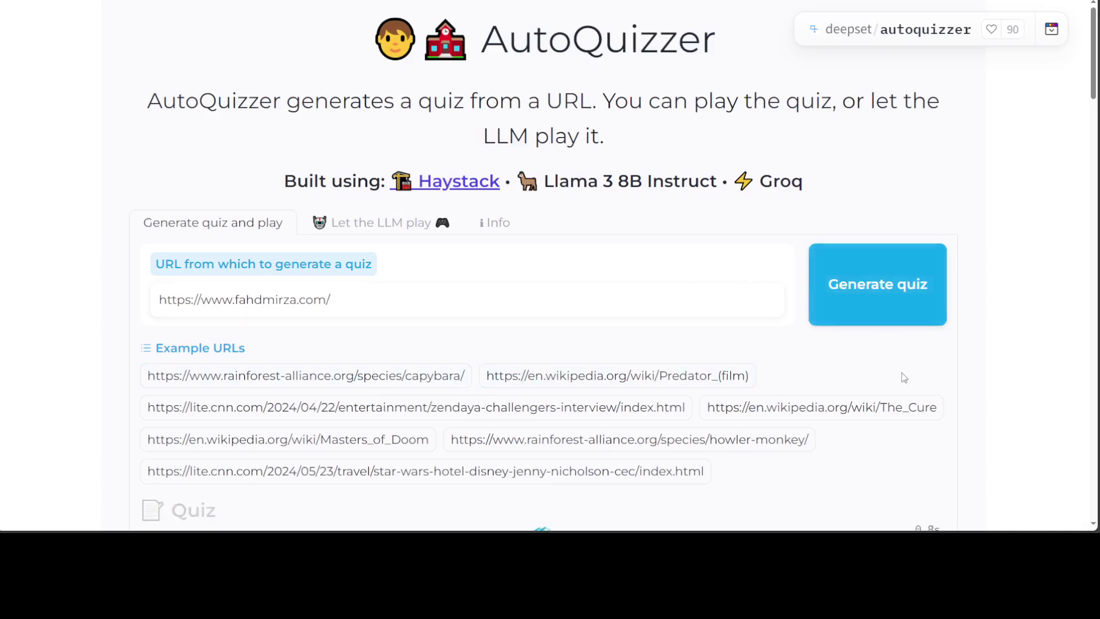
# Examine the quiz section to see what was generated for each question from the blog homepage
pyautogui.scroll(-7, 779, 352)
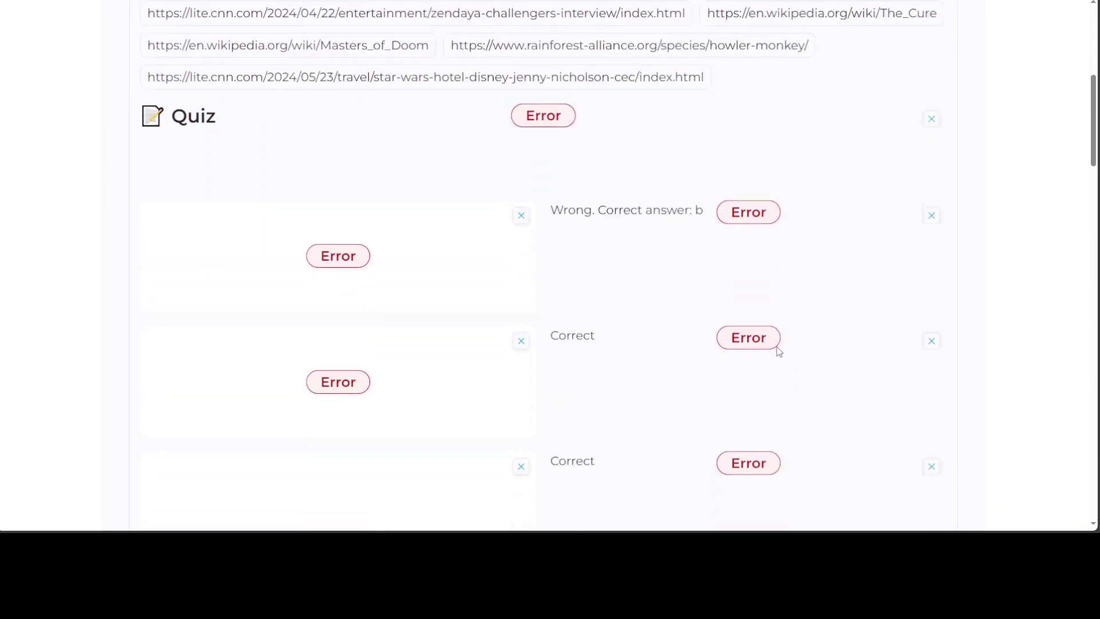
pyautogui.scroll(-3, 779, 352)
pyautogui.scroll(1, 779, 351)
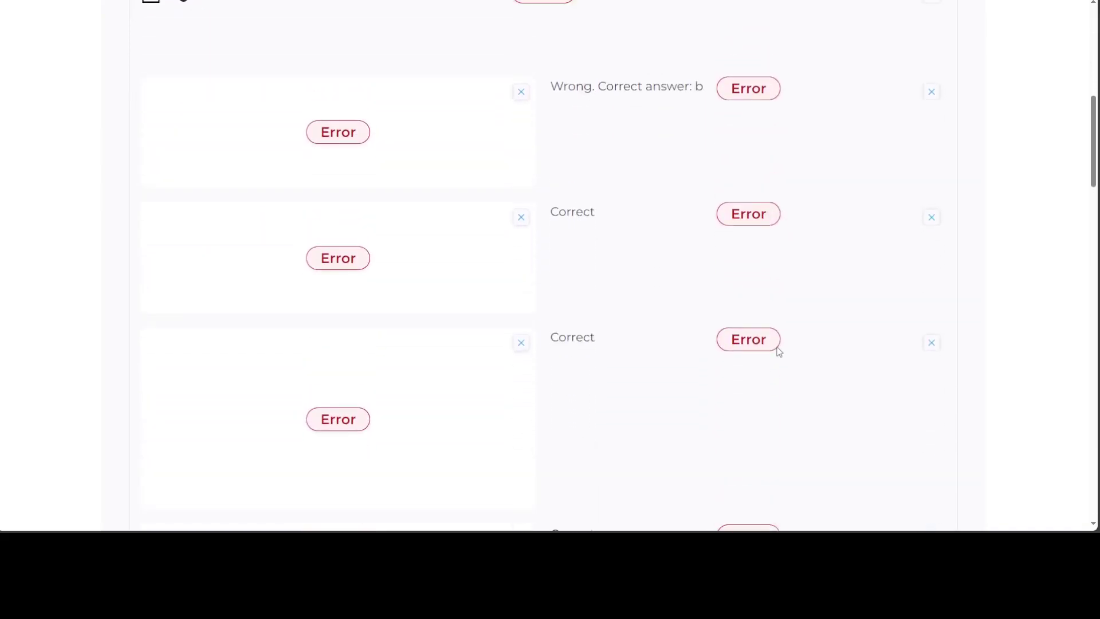
pyautogui.scroll(-4, 779, 351)
pyautogui.scroll(5, 715, 366)
pyautogui.scroll(-6, 694, 334)
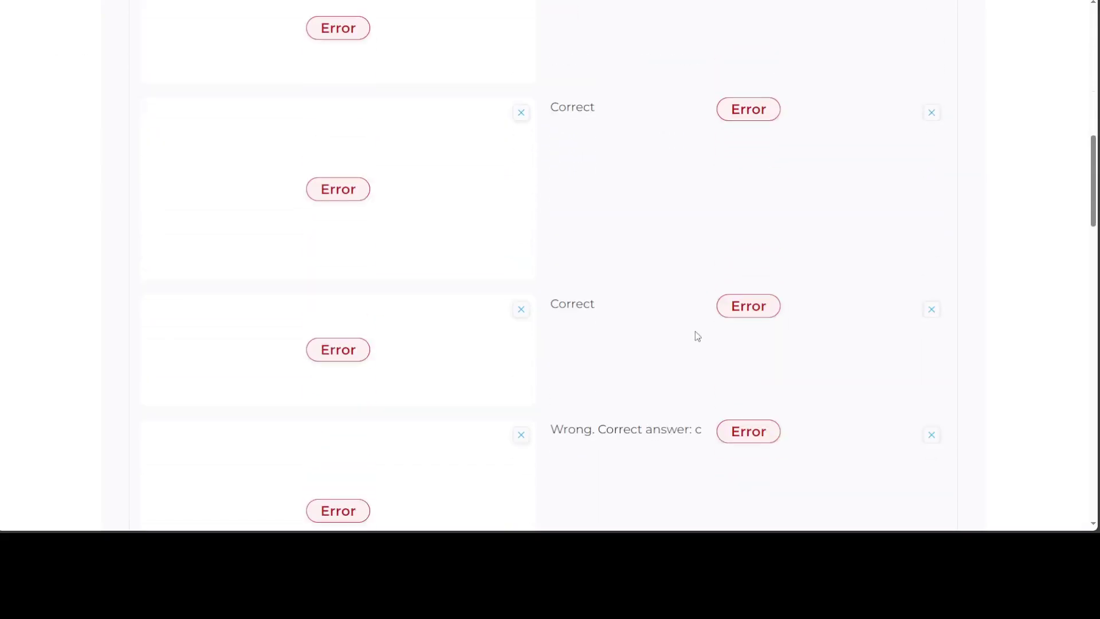
pyautogui.scroll(-4, 689, 337)
pyautogui.scroll(8, 680, 332)
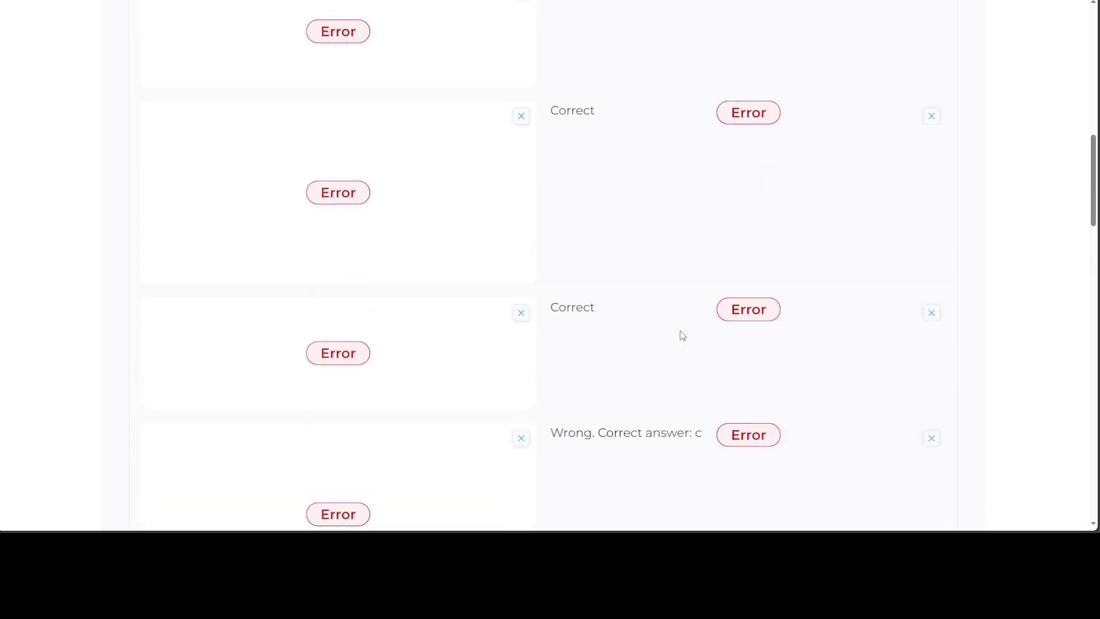
pyautogui.scroll(4, 681, 329)
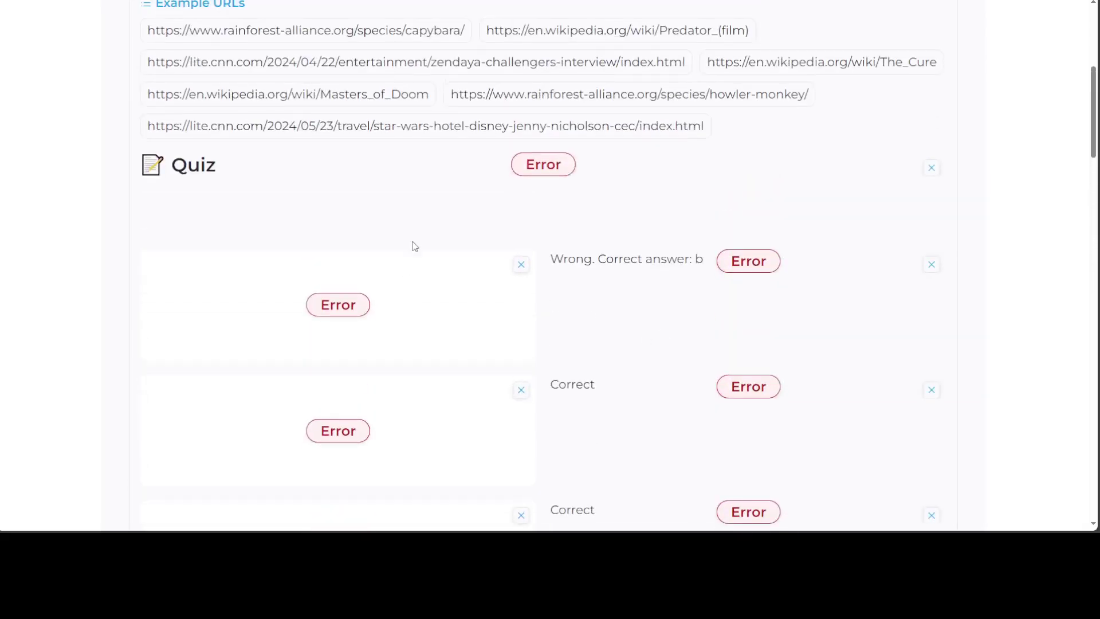
pyautogui.scroll(6, 411, 245)
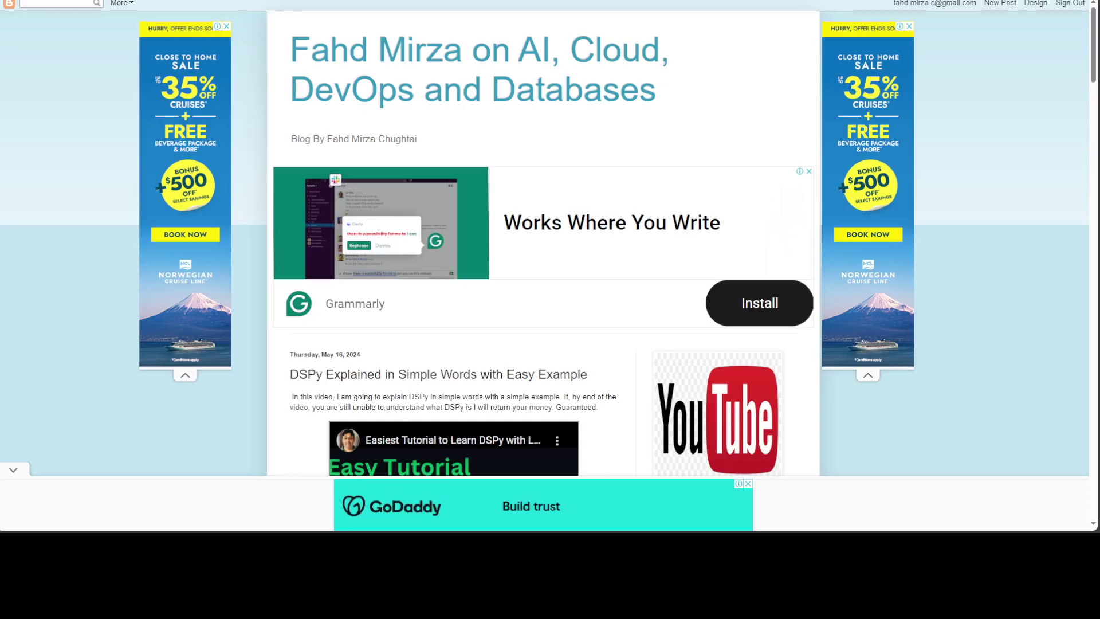
pyautogui.scroll(-12, 550, 240)
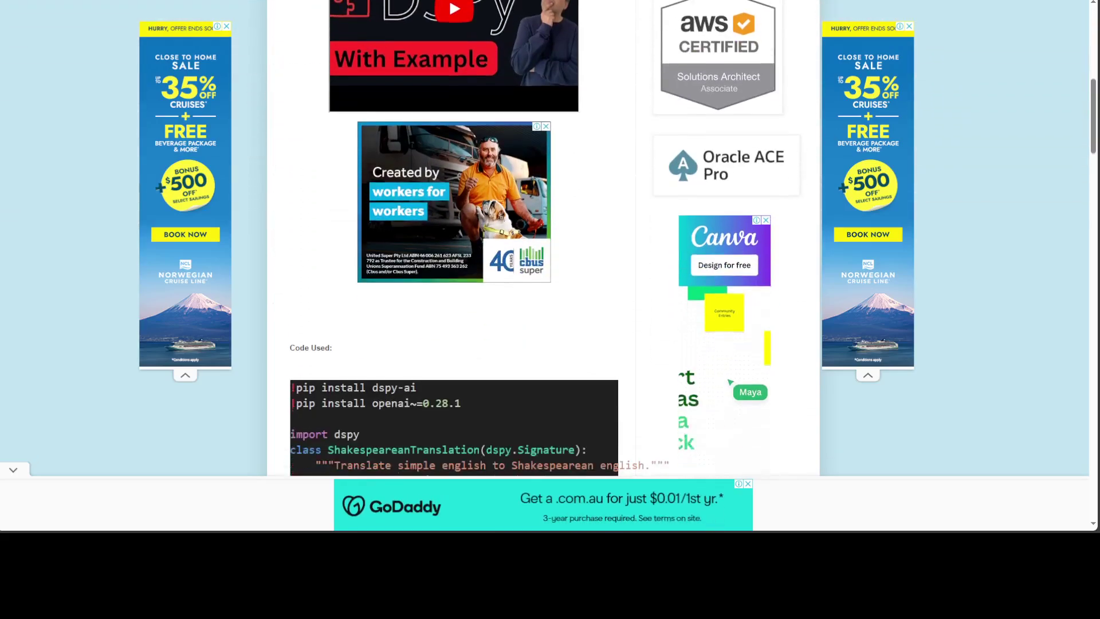
pyautogui.scroll(-4, 550, 241)
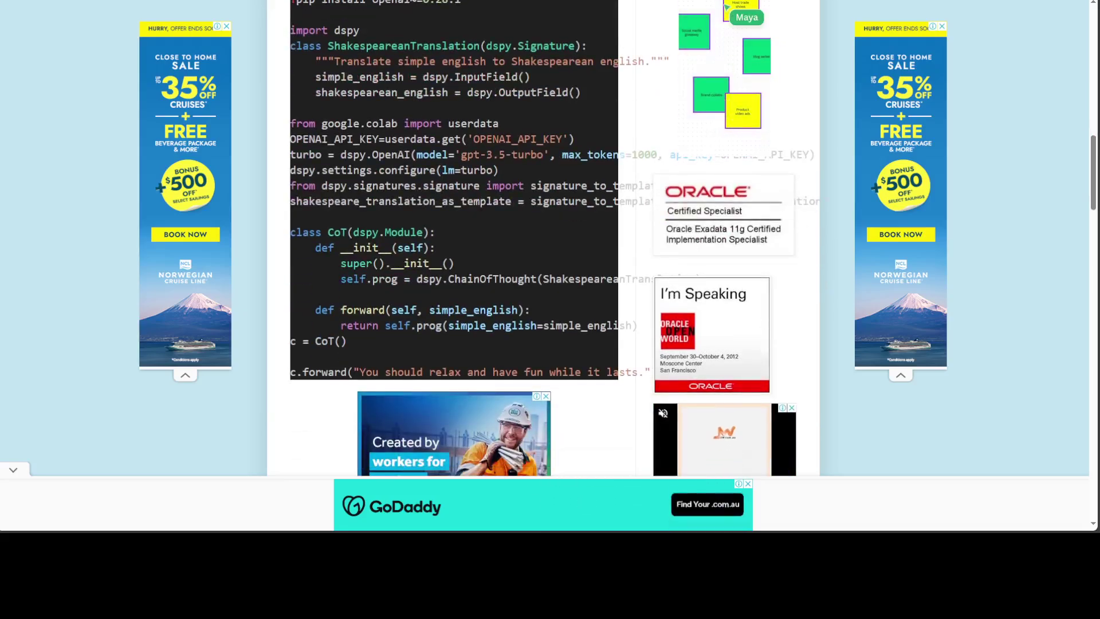
pyautogui.scroll(4, 549, 241)
pyautogui.scroll(2, 550, 240)
pyautogui.scroll(10, 550, 240)
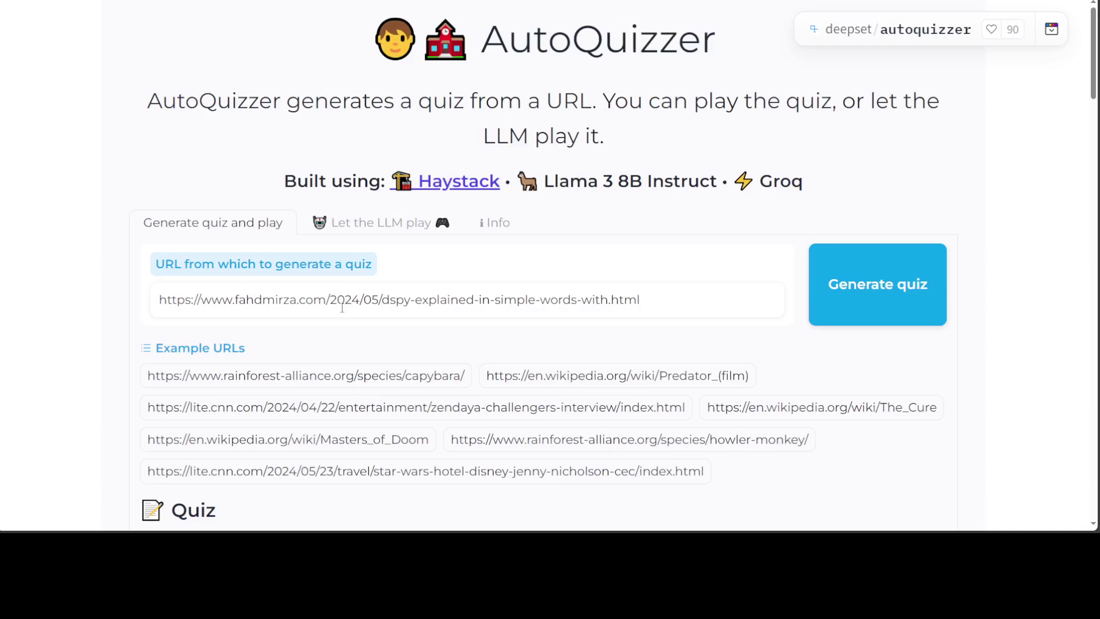
pyautogui.click(876, 286)
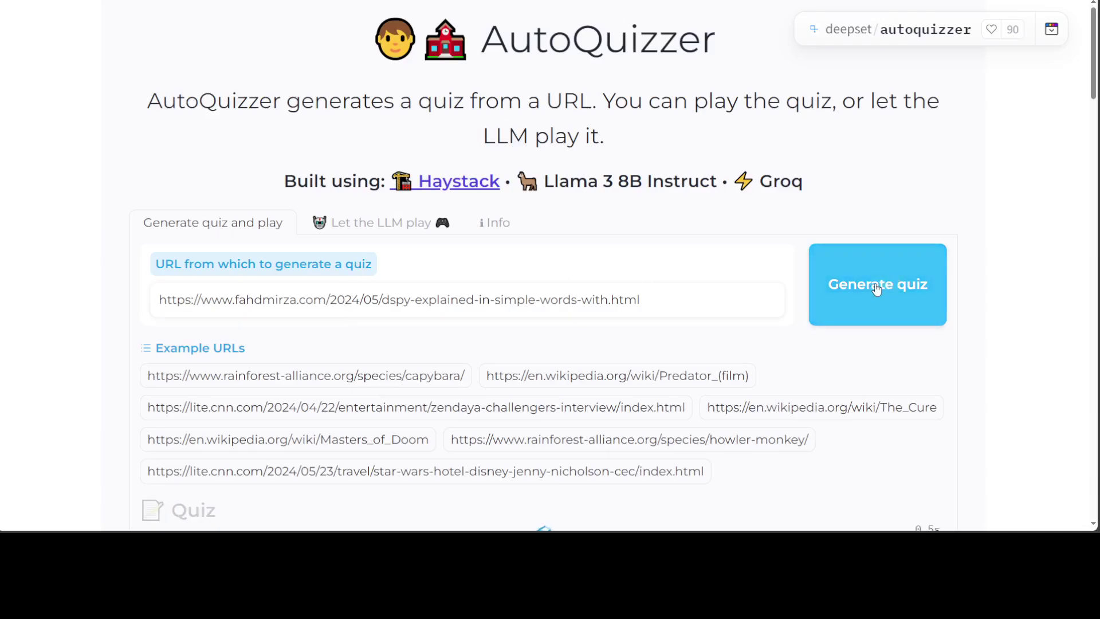
# Answer the first three DSPy quiz questions with "b. dspy", "a. To set the model for the neural network" and "a. gpt-3.5-turbo"
pyautogui.scroll(-7, 767, 303)
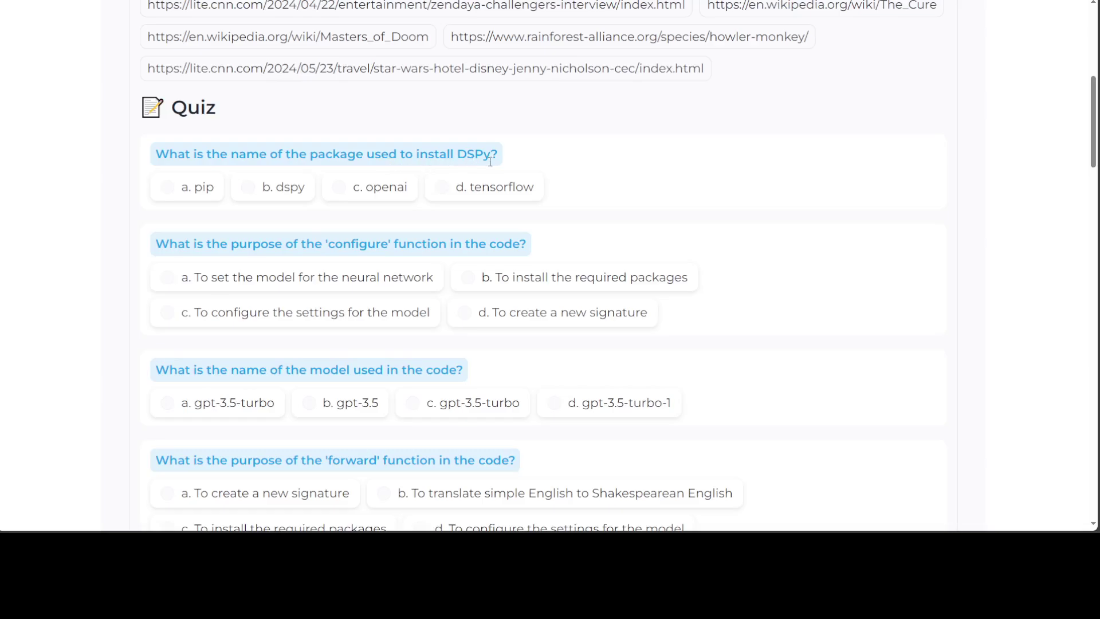
pyautogui.click(282, 191)
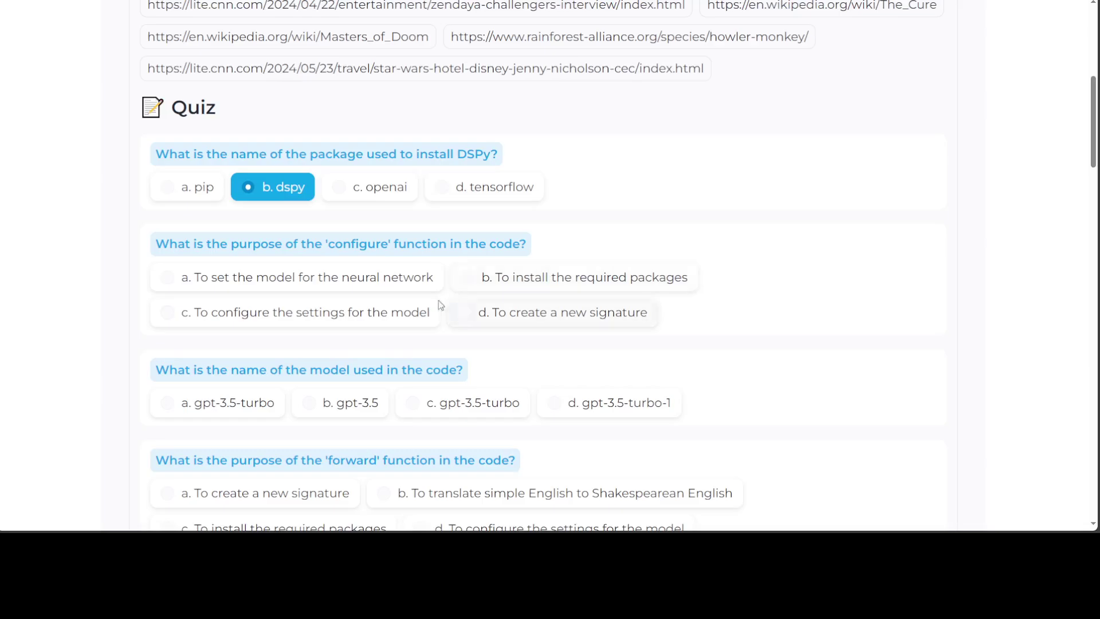
pyautogui.click(422, 282)
pyautogui.scroll(-1, 488, 321)
pyautogui.scroll(-2, 488, 321)
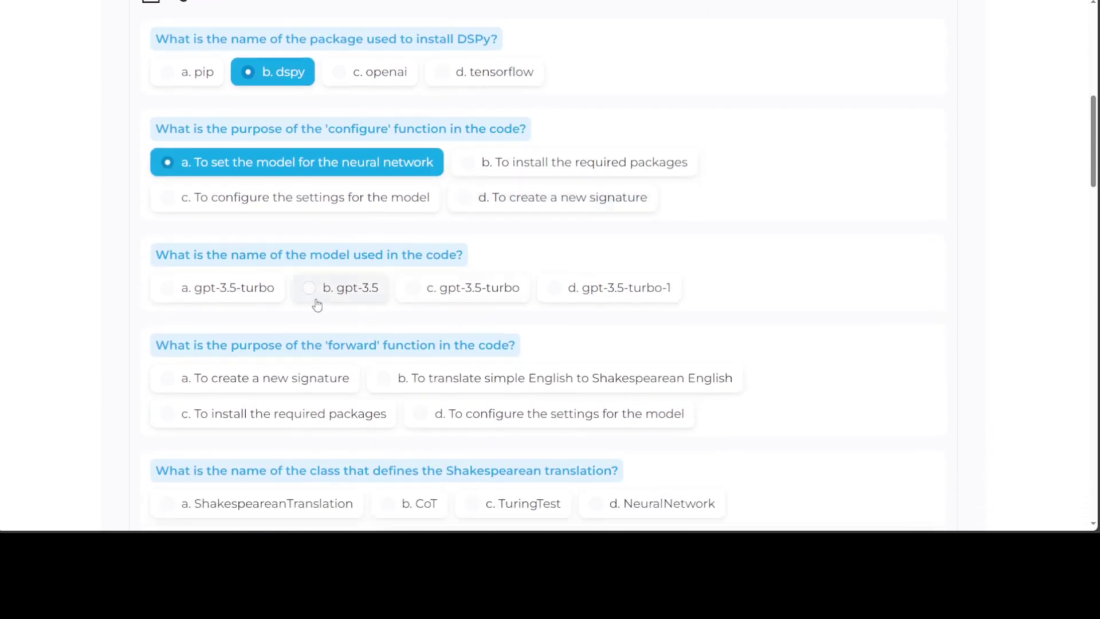
pyautogui.click(234, 295)
# Answer the 'forward' function question with "a. To create a new signature", the class question with "a. ShakespeareanTranslation", and submit the quiz
pyautogui.scroll(-4, 425, 341)
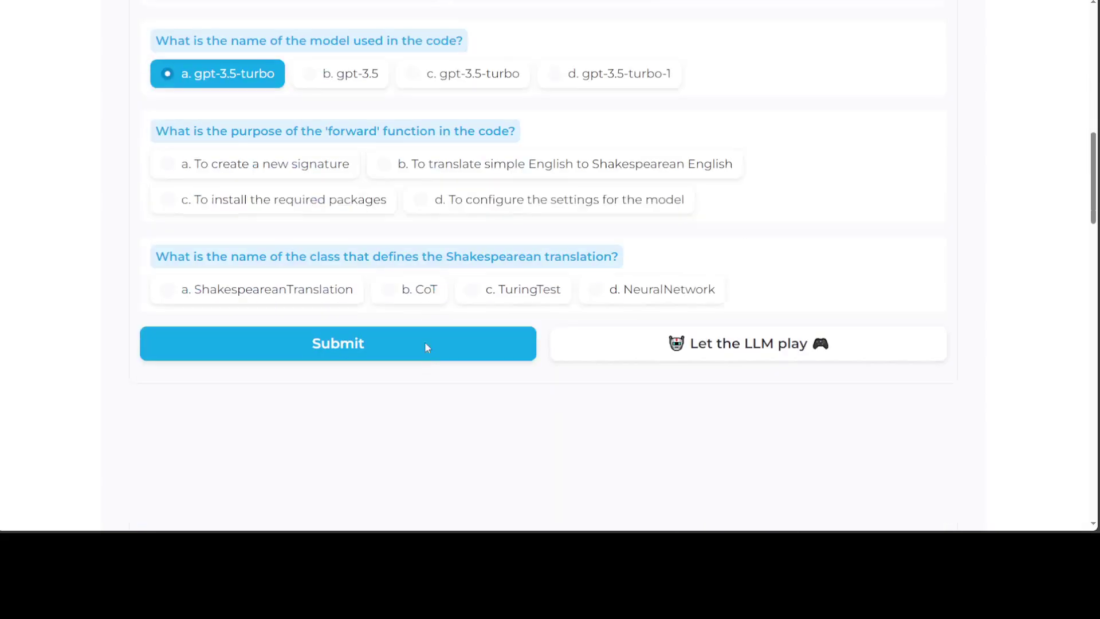
pyautogui.click(320, 150)
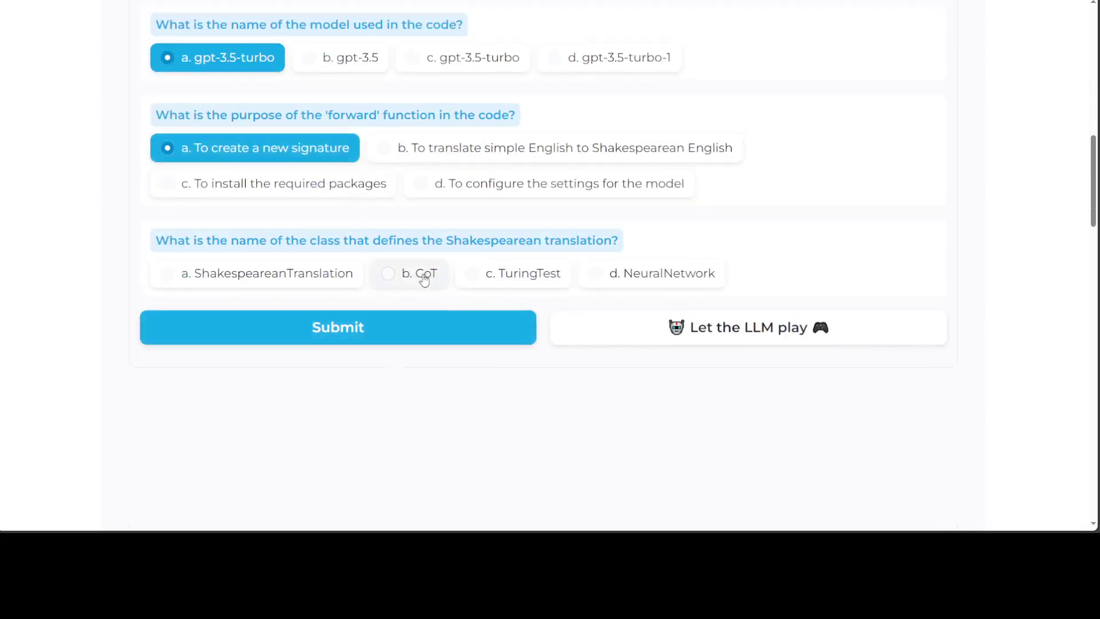
pyautogui.click(317, 277)
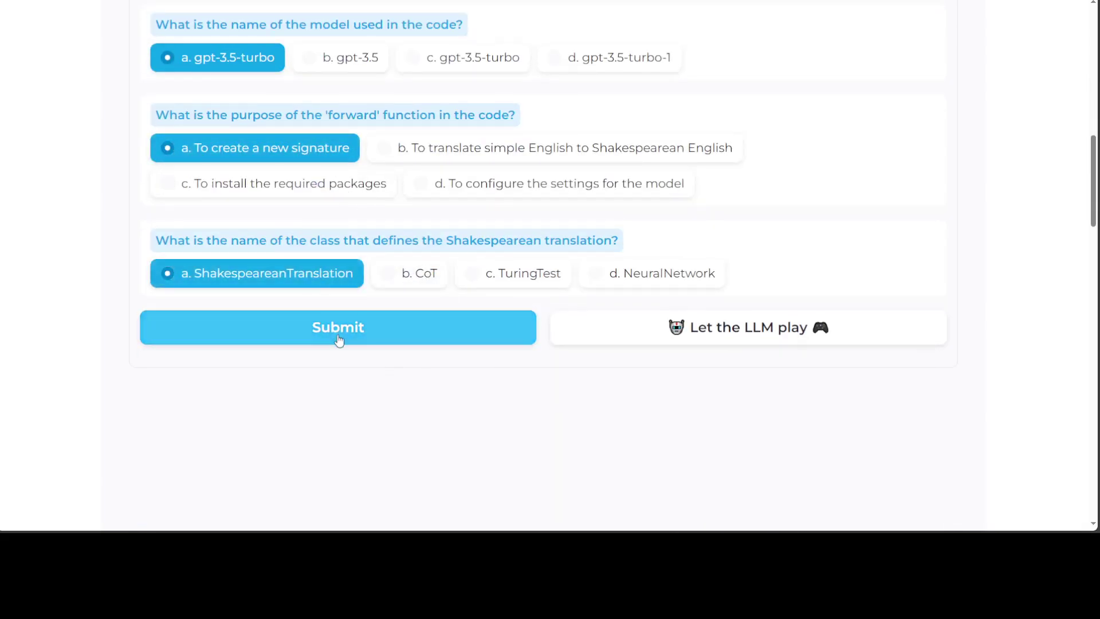
pyautogui.click(338, 335)
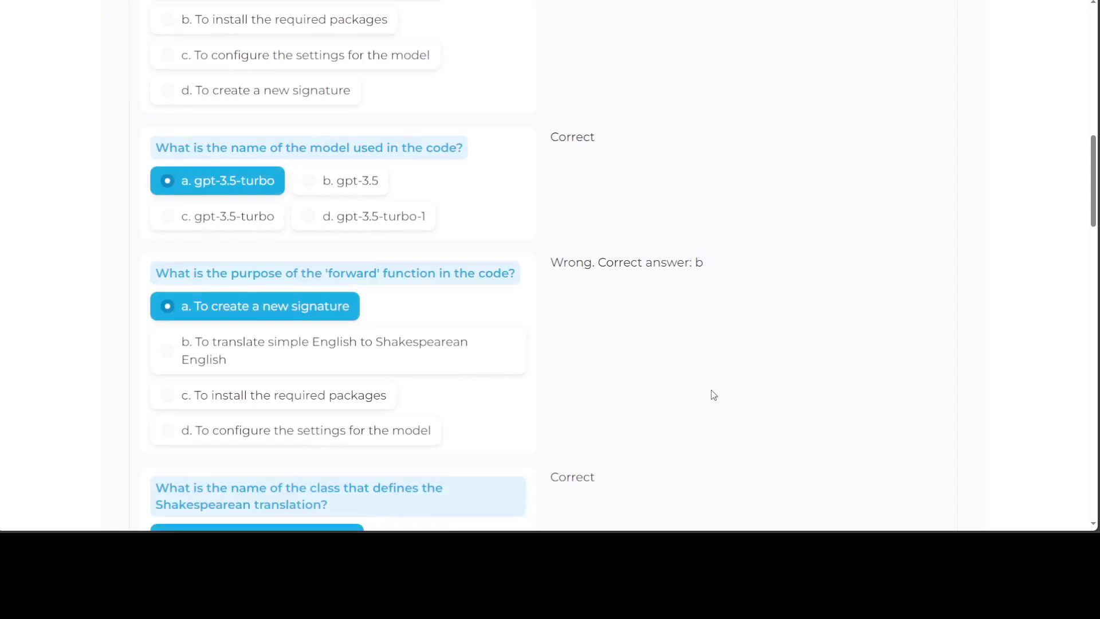
# Review the verdict for each submitted DSPy quiz answer and the overall score
pyautogui.scroll(6, 712, 389)
pyautogui.scroll(2, 716, 393)
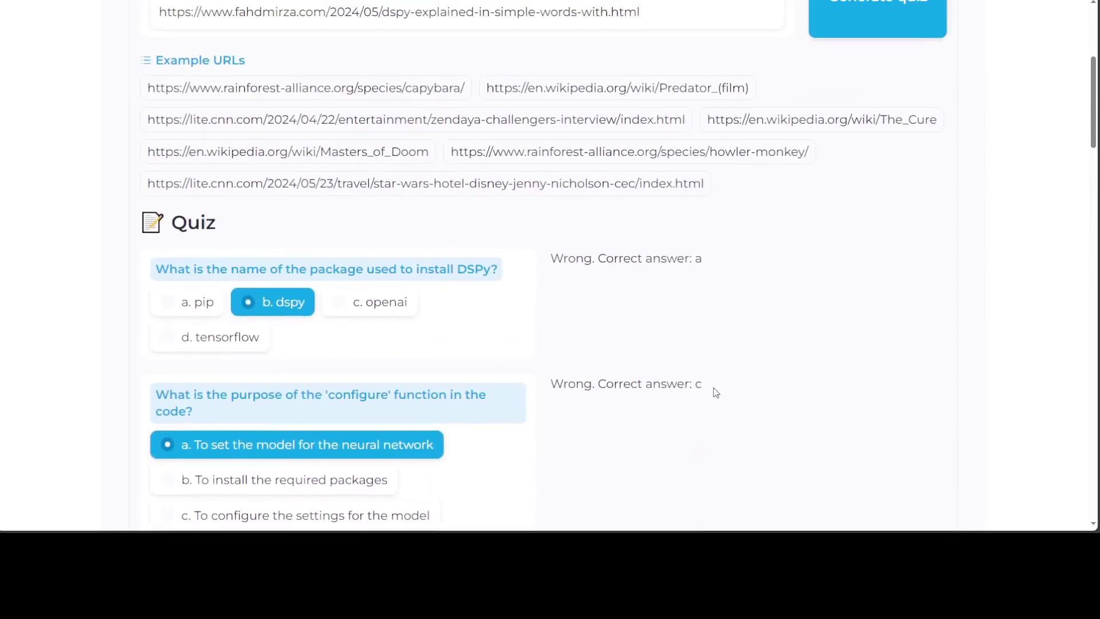
pyautogui.scroll(-3, 716, 393)
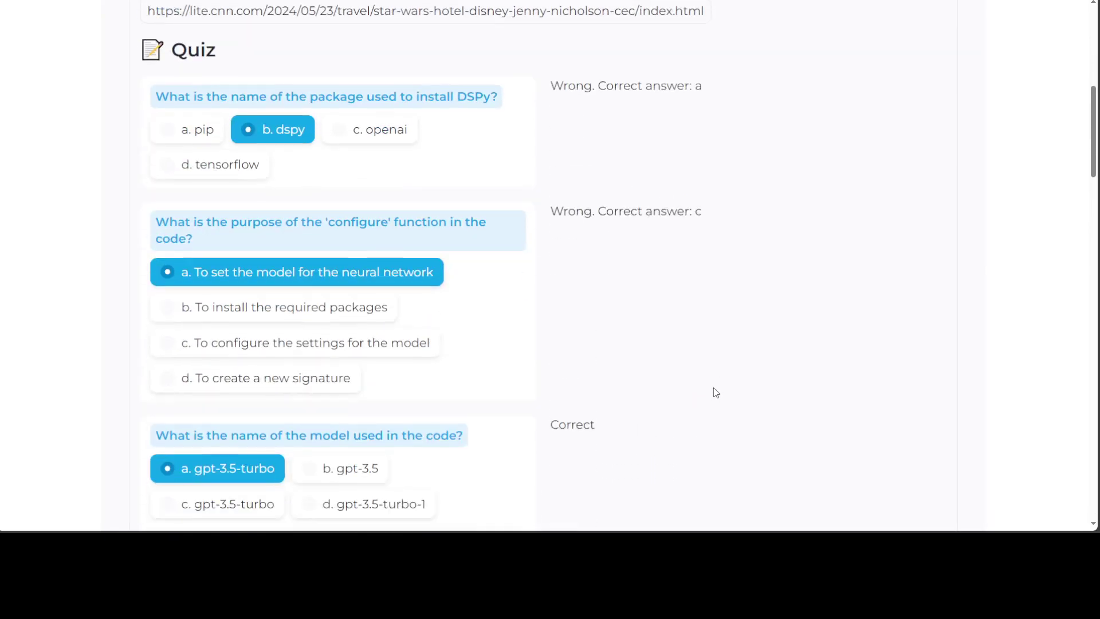
pyautogui.scroll(-14, 716, 393)
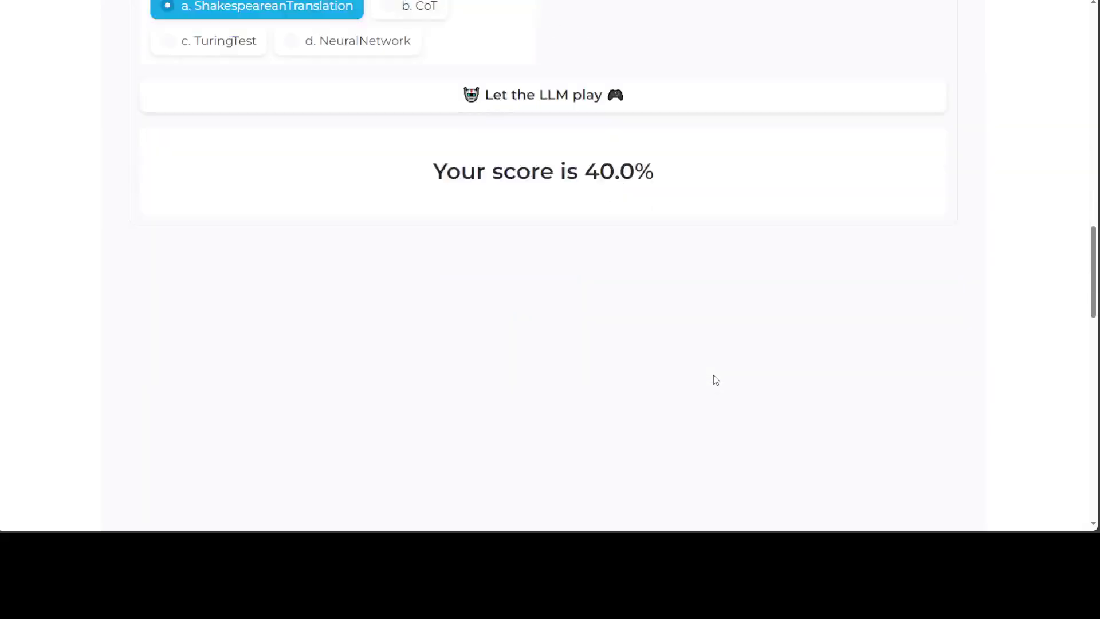
# Let the LLM play the DSPy quiz in the Web RAG mode
pyautogui.scroll(3, 716, 379)
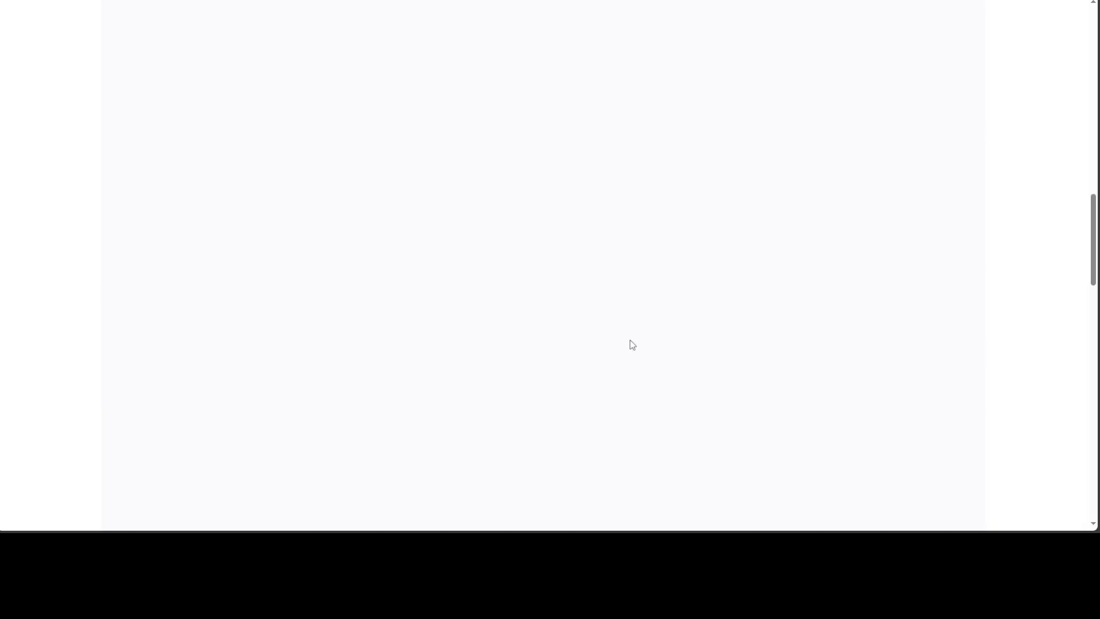
pyautogui.scroll(5, 632, 343)
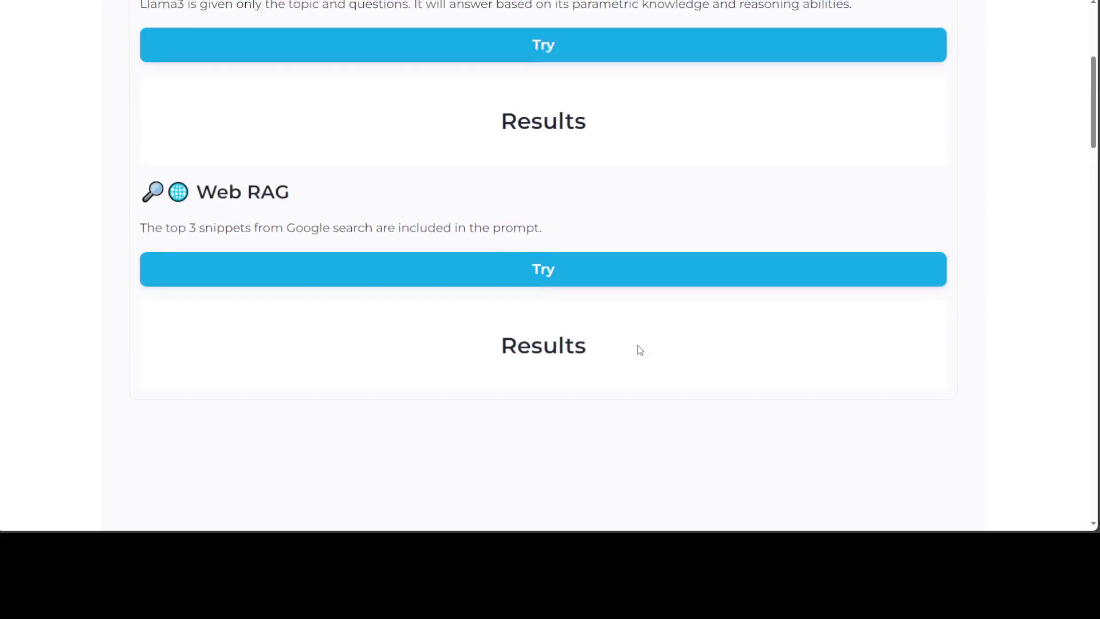
pyautogui.click(550, 274)
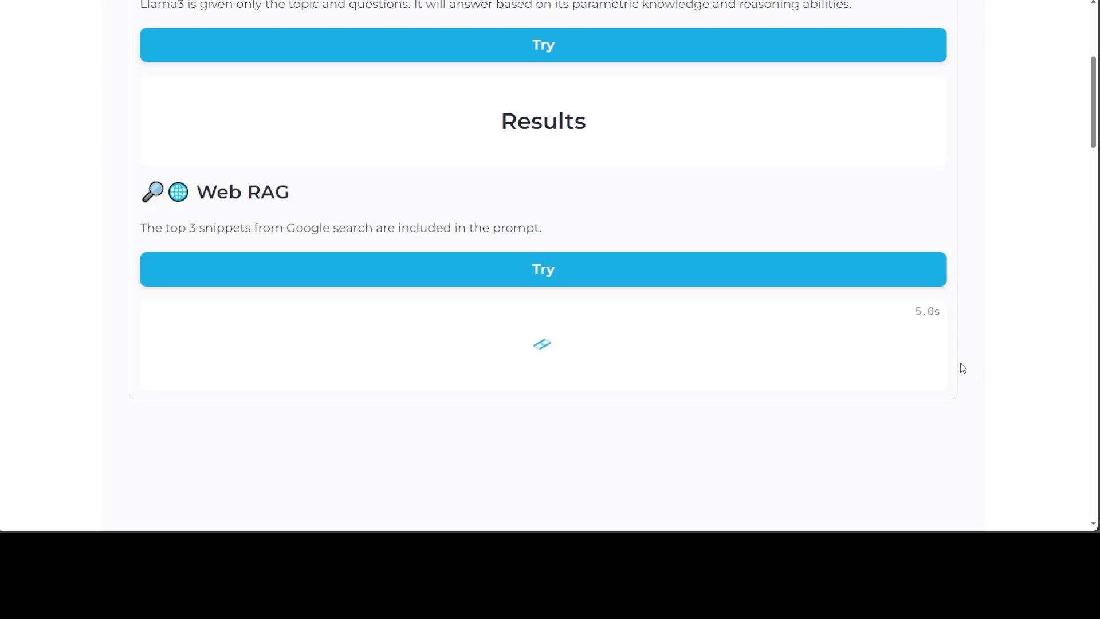
# Examine the Web RAG details, comparing the LLM's answer with the correct answer for the DSPy quiz questions
pyautogui.scroll(-6, 962, 368)
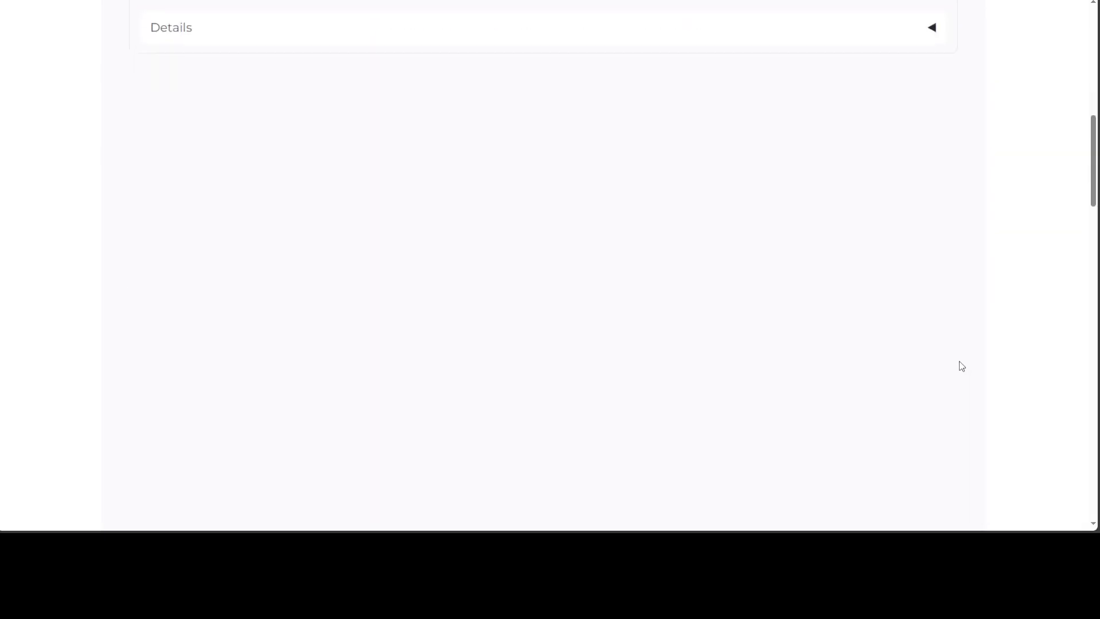
pyautogui.scroll(3, 961, 367)
pyautogui.click(932, 202)
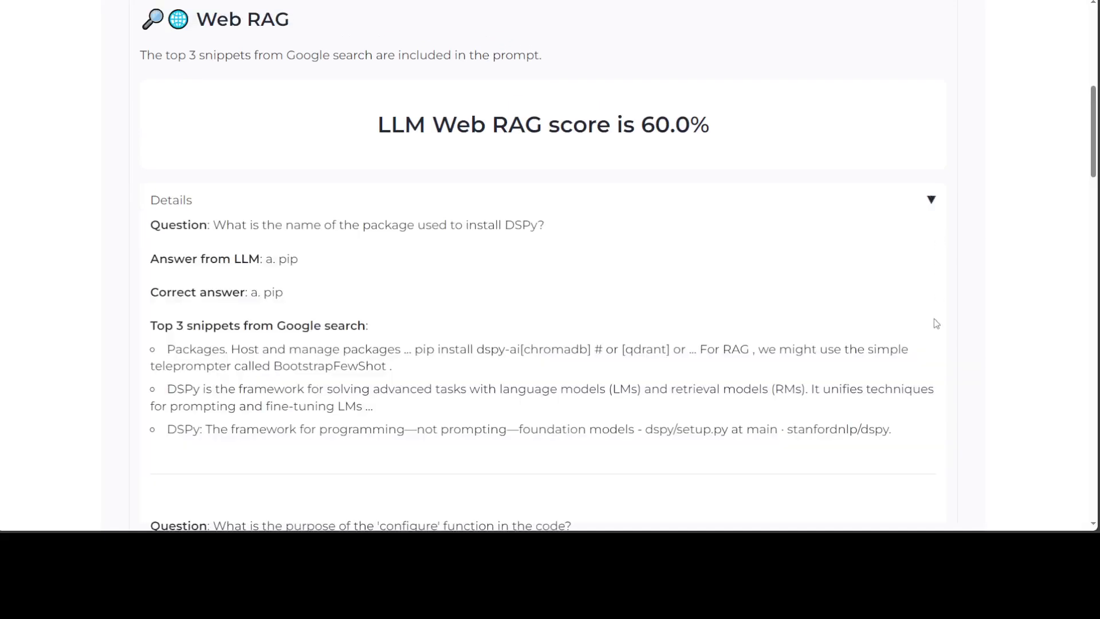
pyautogui.moveTo(287, 297); pyautogui.dragTo(150, 262)
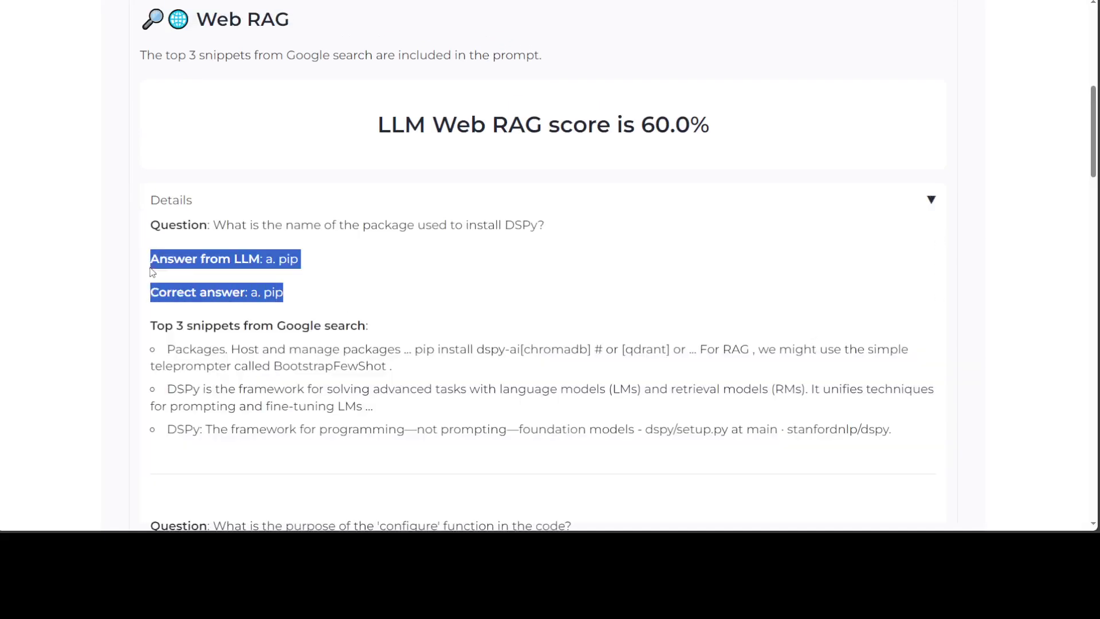
pyautogui.scroll(-6, 466, 375)
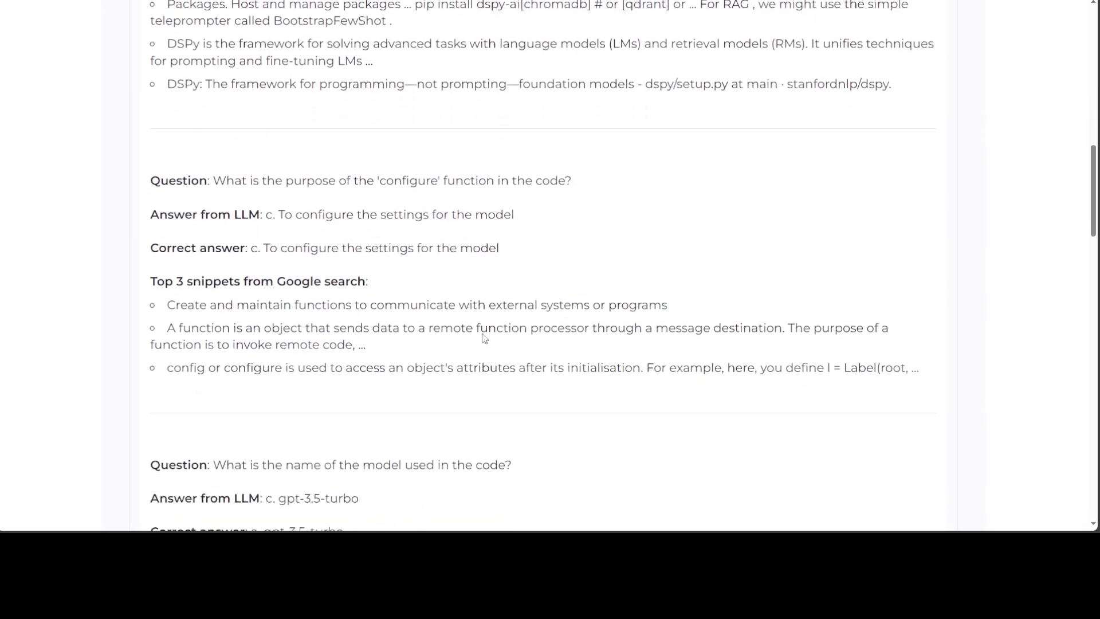
pyautogui.moveTo(499, 247); pyautogui.dragTo(211, 214)
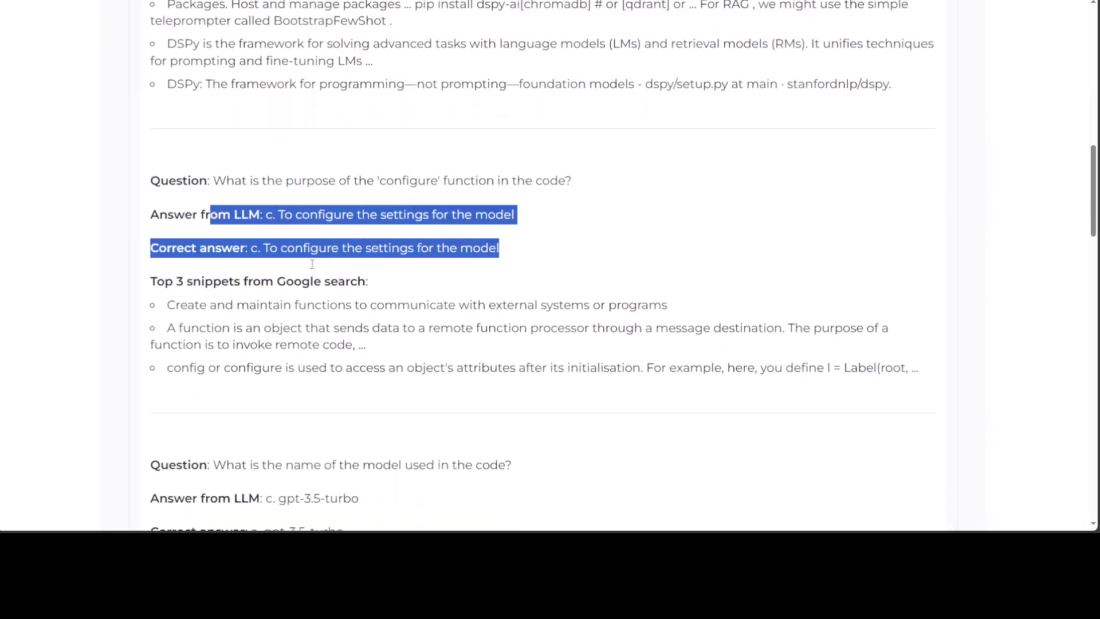
pyautogui.scroll(-5, 543, 344)
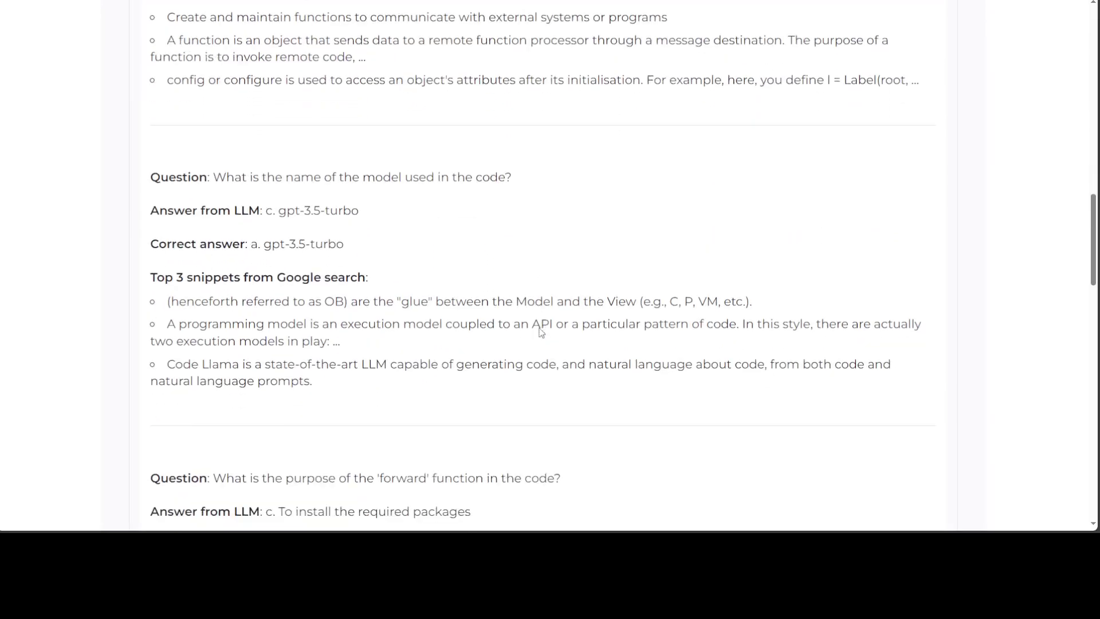
pyautogui.scroll(-2, 543, 281)
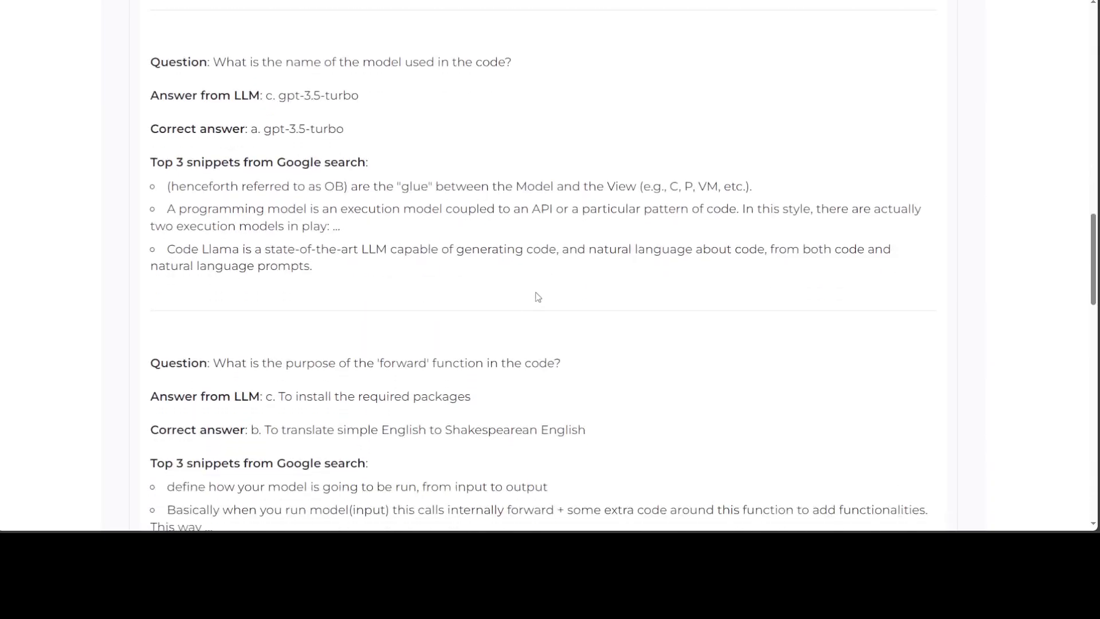
pyautogui.scroll(-2, 539, 296)
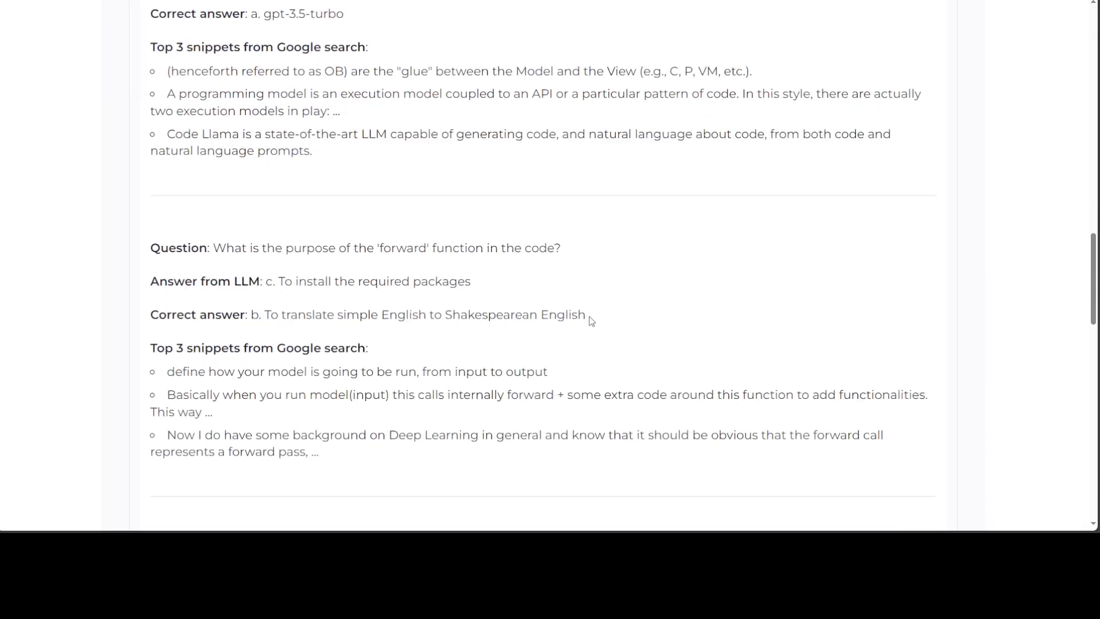
pyautogui.moveTo(590, 317); pyautogui.dragTo(172, 282)
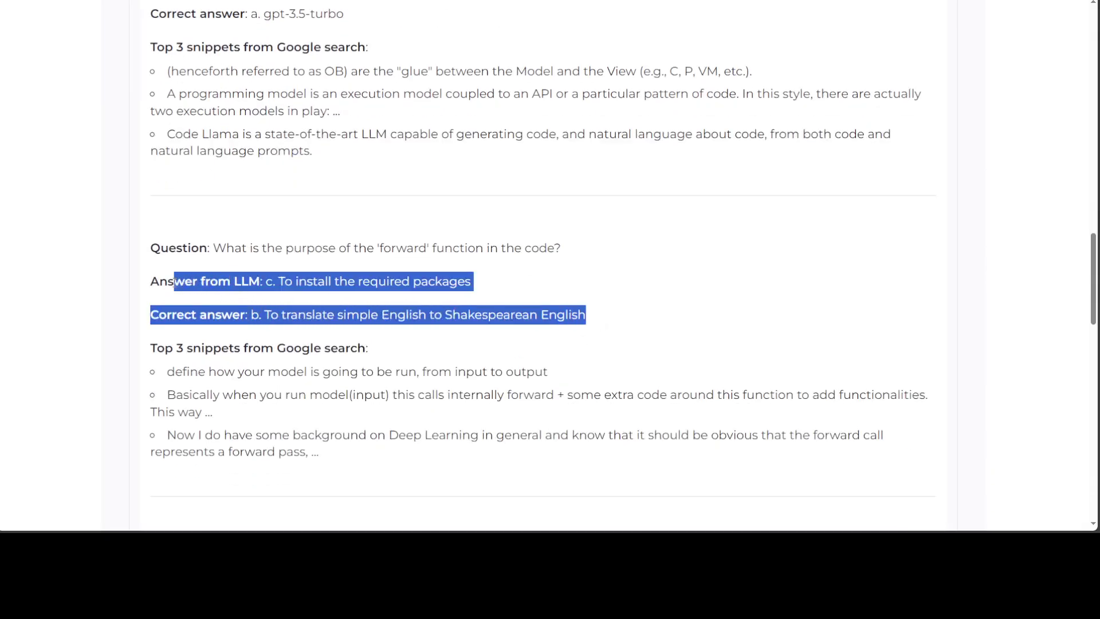
# Let the LLM play the DSPy quiz in the closed book exam mode
pyautogui.scroll(15, 743, 346)
pyautogui.scroll(7, 769, 335)
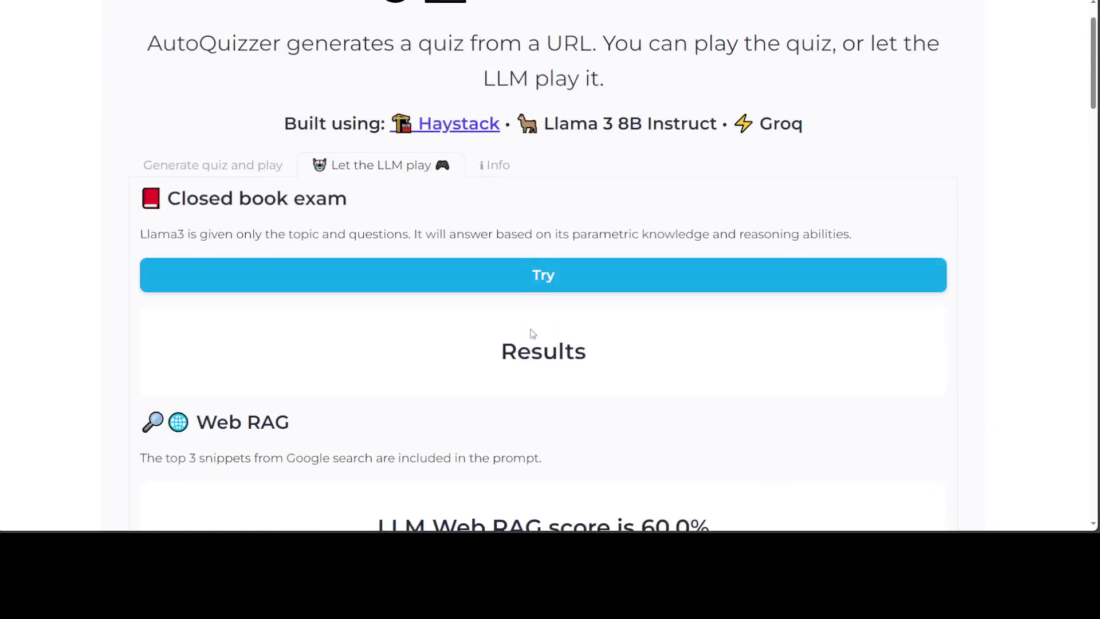
pyautogui.click(532, 278)
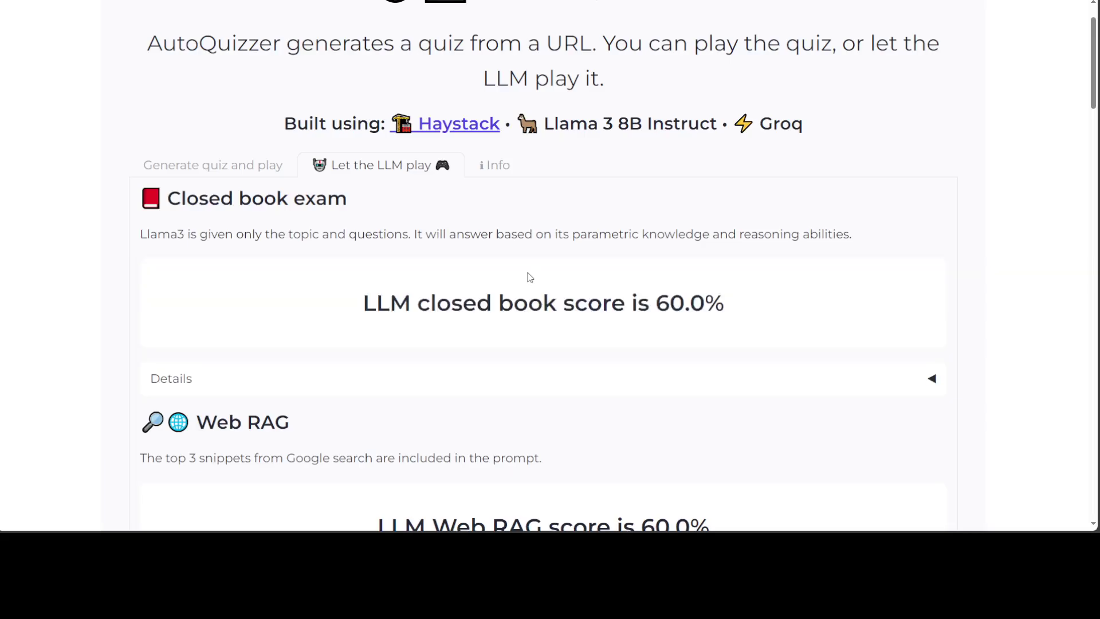
# Review the closed book exam details, comparing the LLM's answer with the correct answer for each DSPy question
pyautogui.scroll(-3, 532, 278)
pyautogui.click(935, 209)
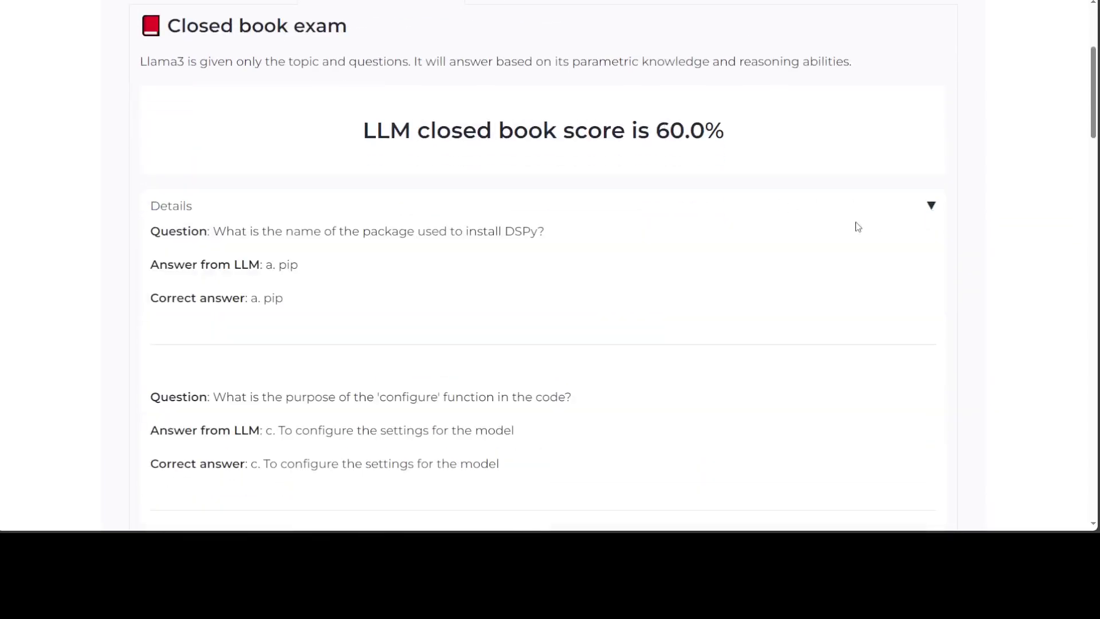
pyautogui.scroll(-4, 837, 227)
pyautogui.scroll(-2, 835, 226)
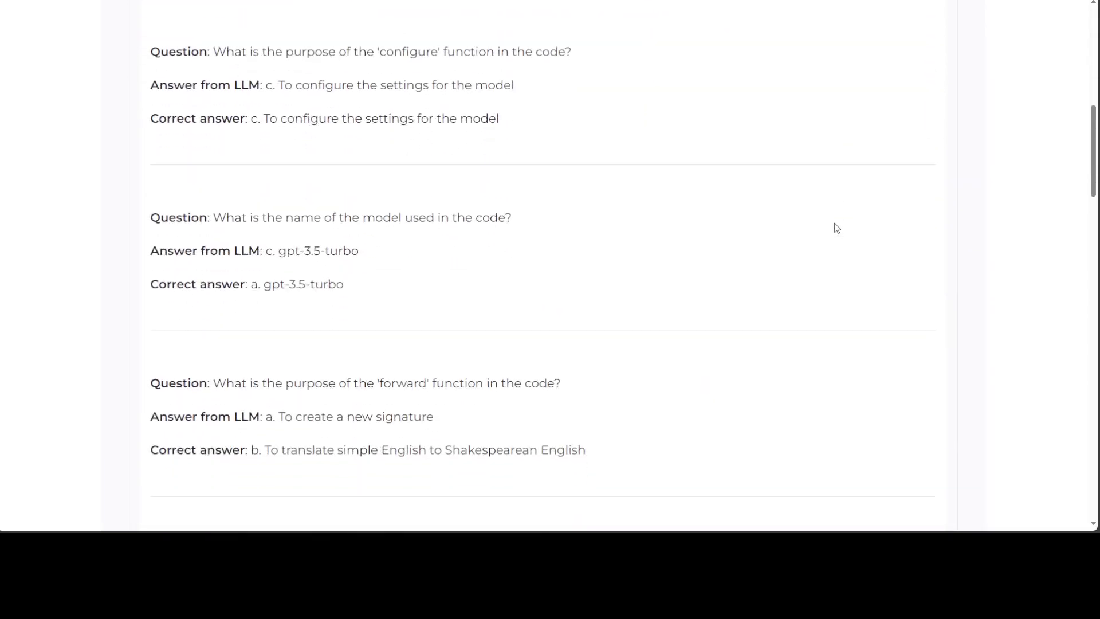
pyautogui.scroll(-3, 418, 282)
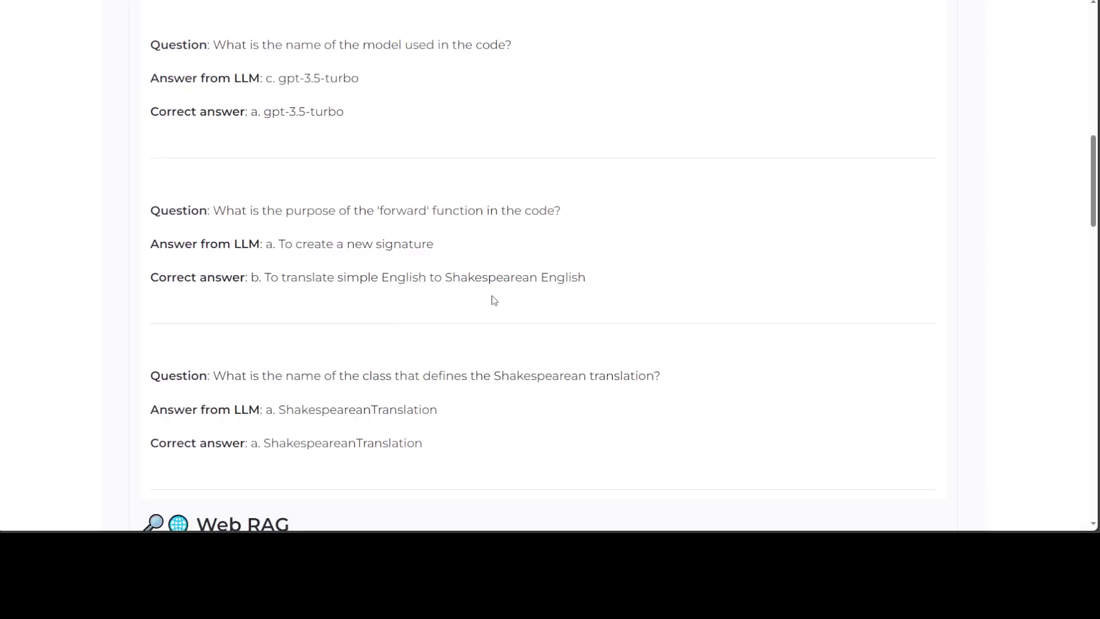
pyautogui.scroll(-2, 492, 295)
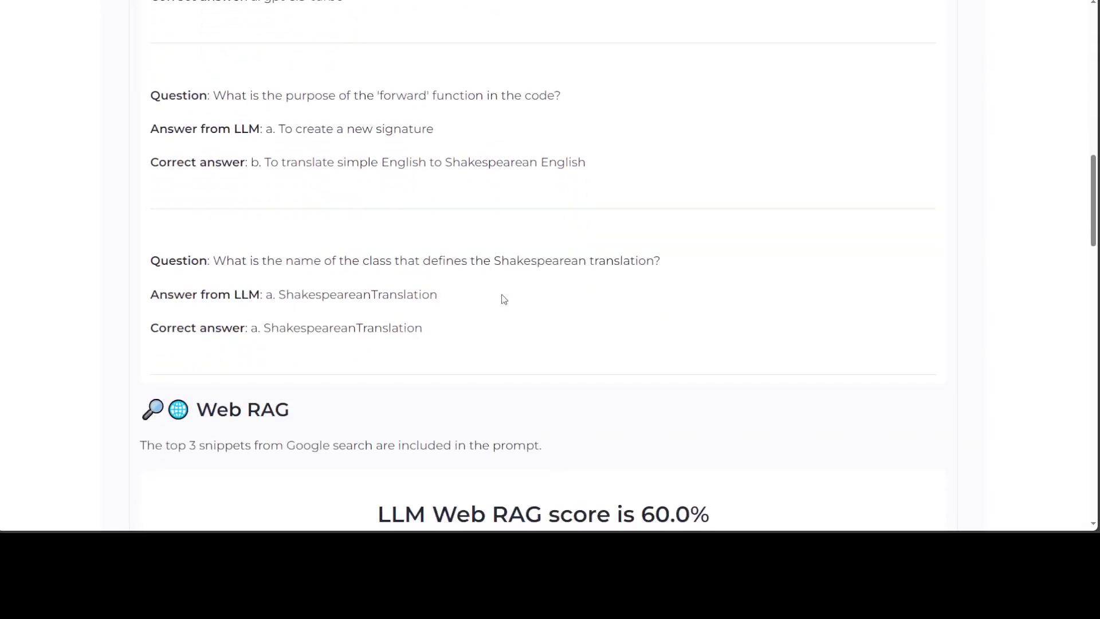
pyautogui.scroll(6, 428, 329)
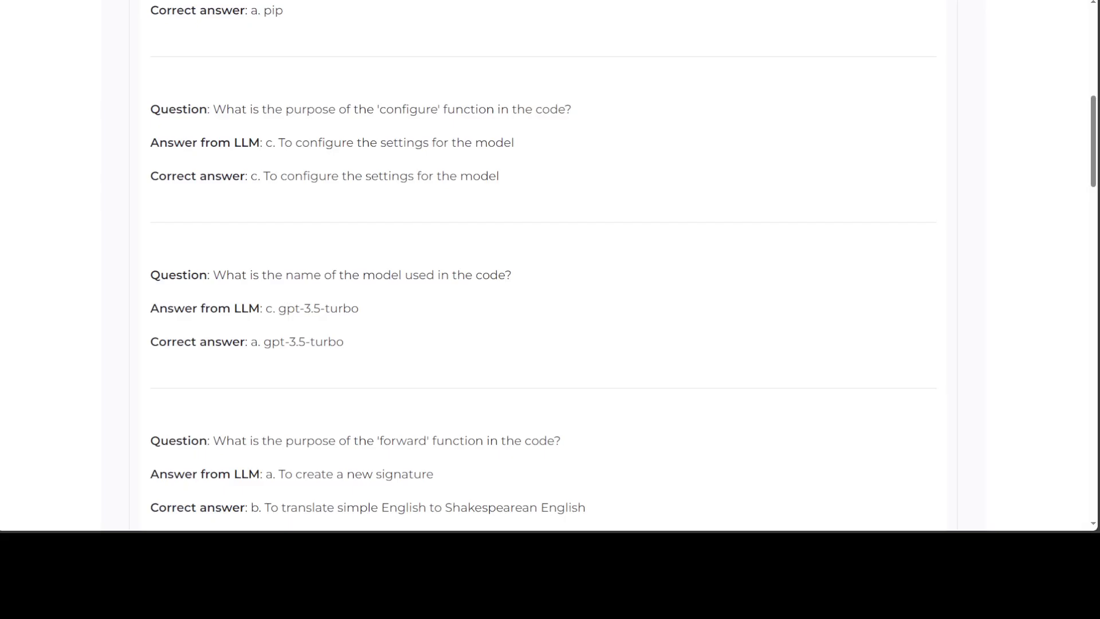
# Read AutoQuizzer's local run instructions in its info section, highlighting the clone and install commands, the two API key variables and the launch command
pyautogui.scroll(9, 549, 263)
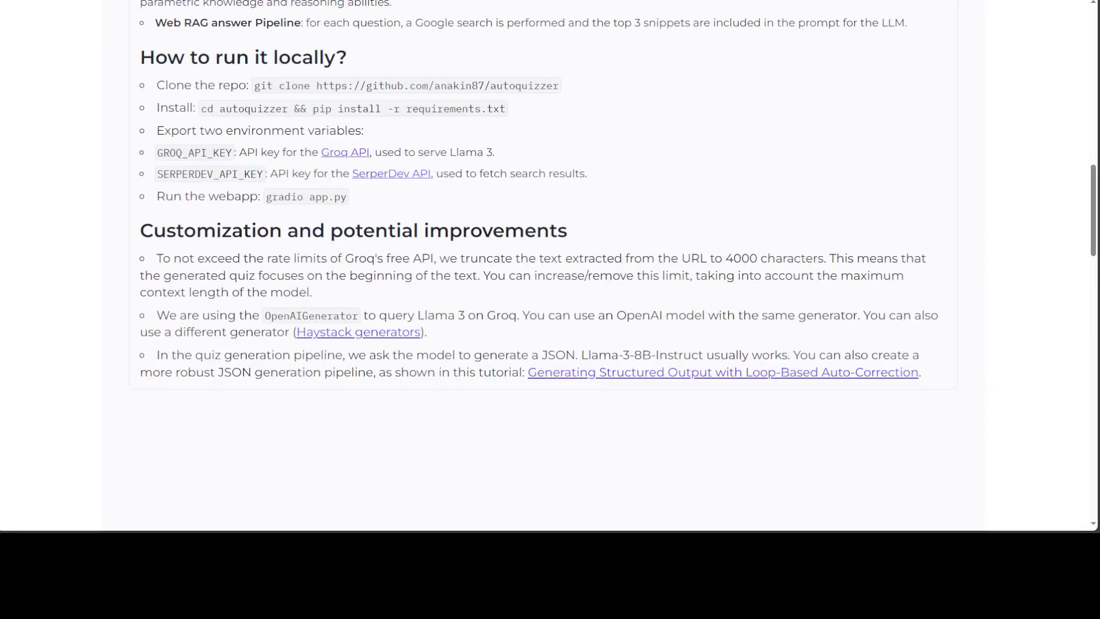
pyautogui.moveTo(254, 86); pyautogui.dragTo(546, 87)
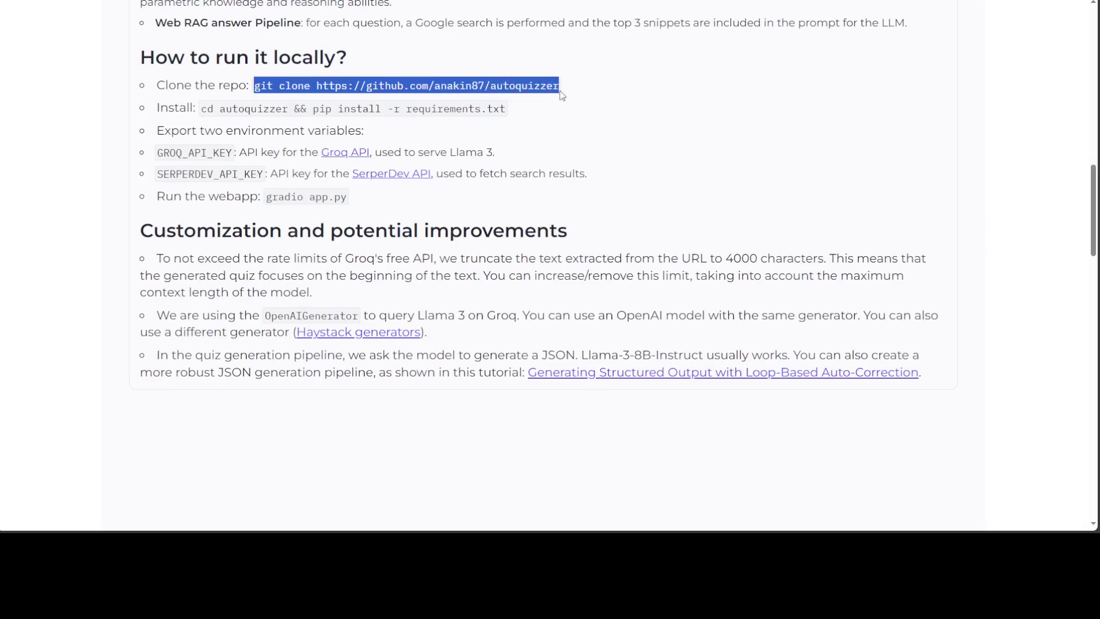
pyautogui.moveTo(269, 111); pyautogui.dragTo(420, 109)
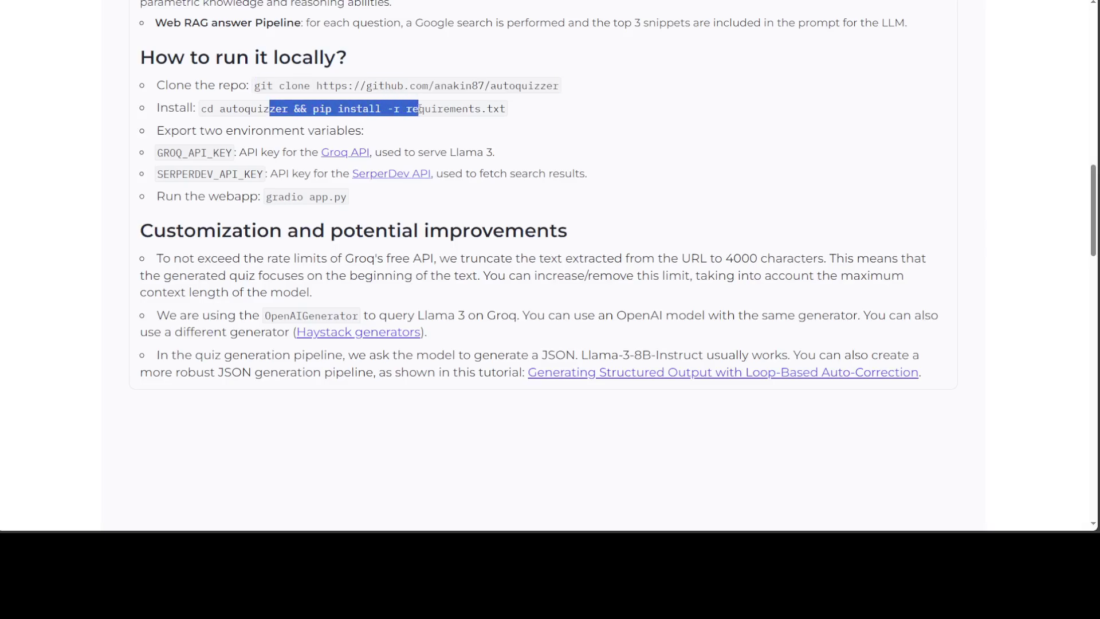
pyautogui.moveTo(207, 150); pyautogui.dragTo(222, 150)
pyautogui.moveTo(399, 147); pyautogui.dragTo(484, 152)
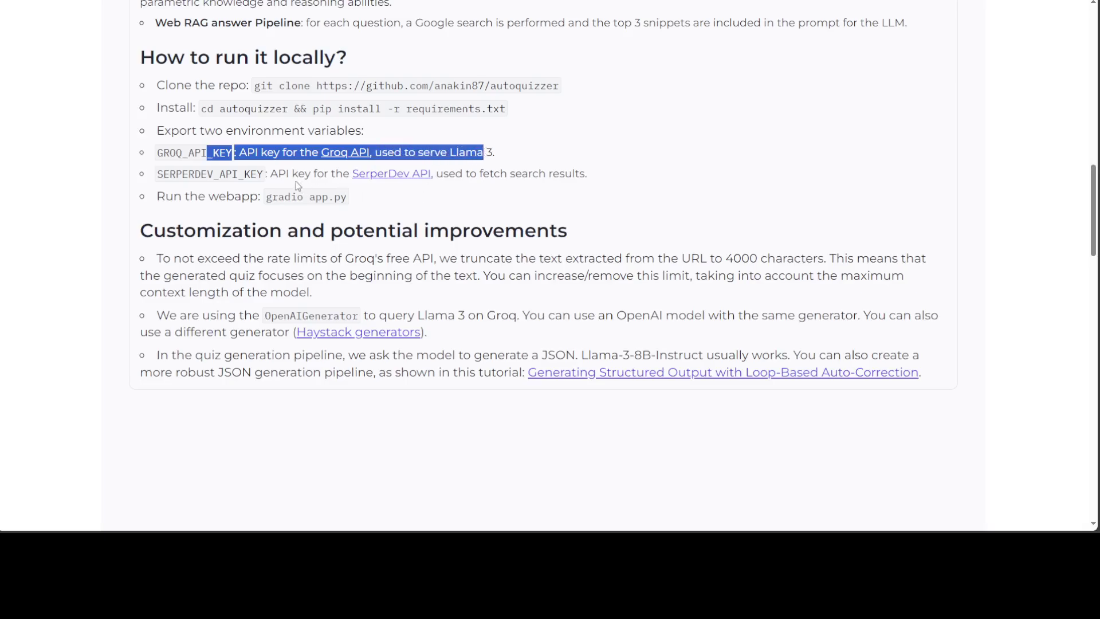
pyautogui.moveTo(271, 173); pyautogui.dragTo(527, 173)
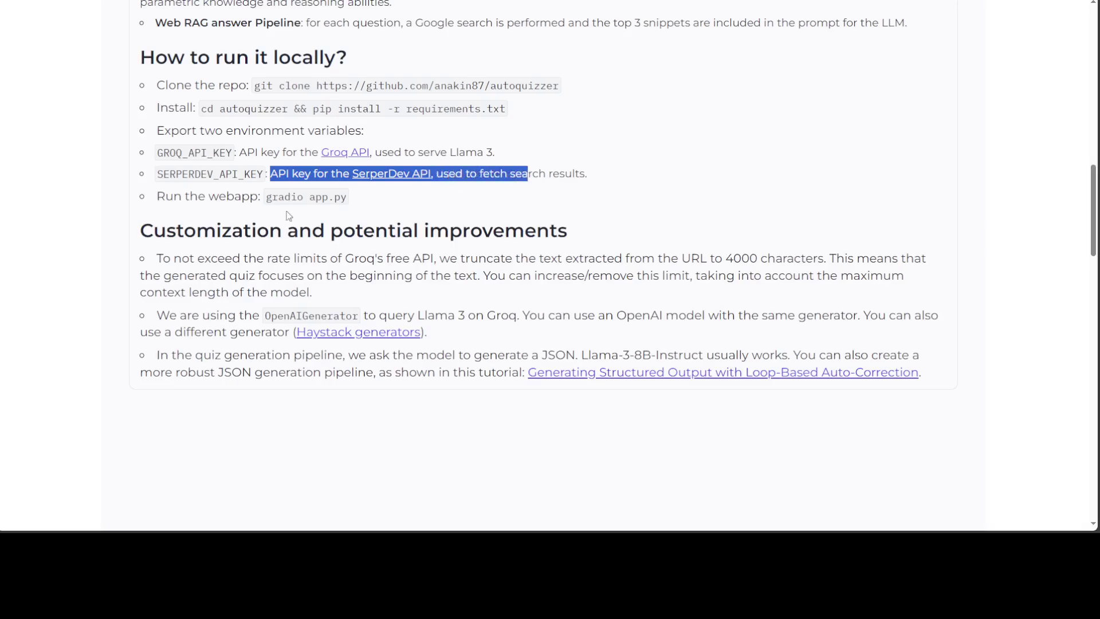
pyautogui.moveTo(272, 197); pyautogui.dragTo(347, 197)
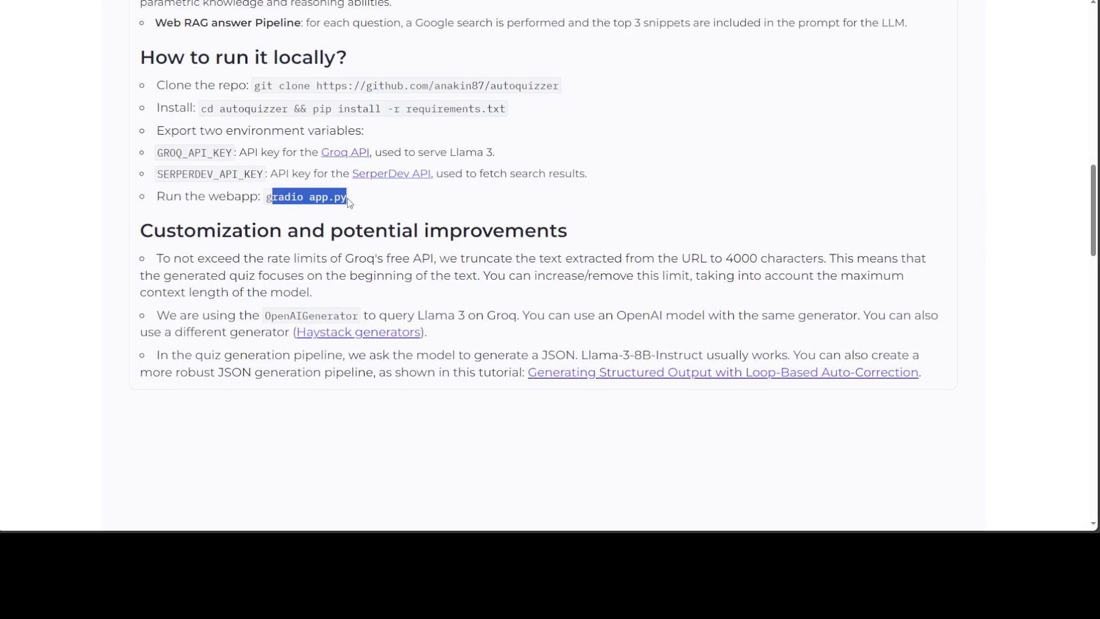
pyautogui.click(284, 198)
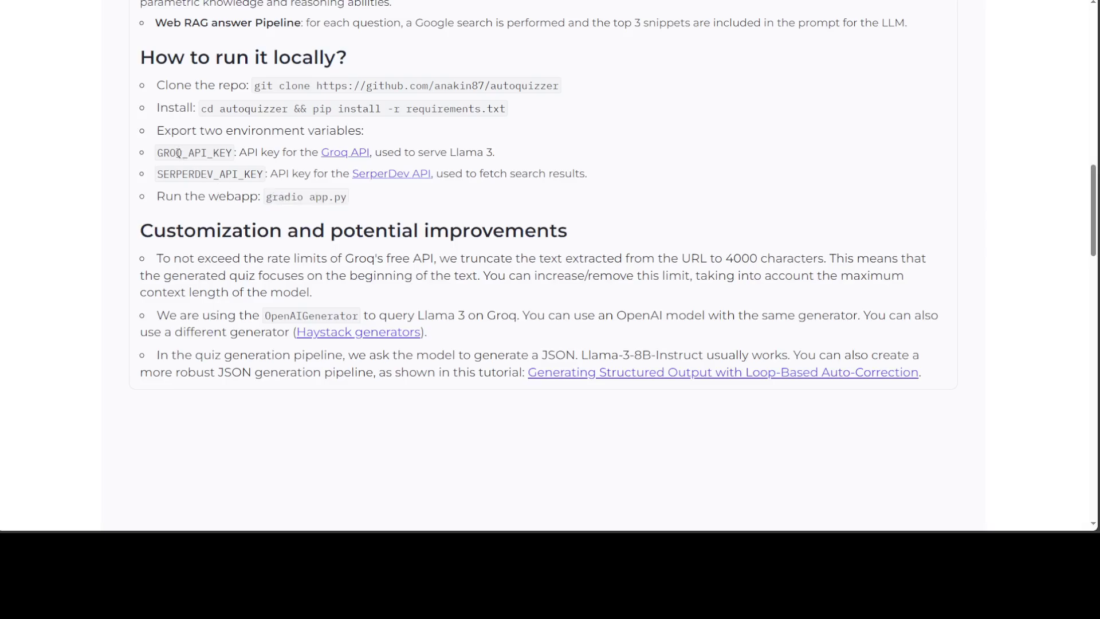
pyautogui.moveTo(159, 153); pyautogui.dragTo(585, 173)
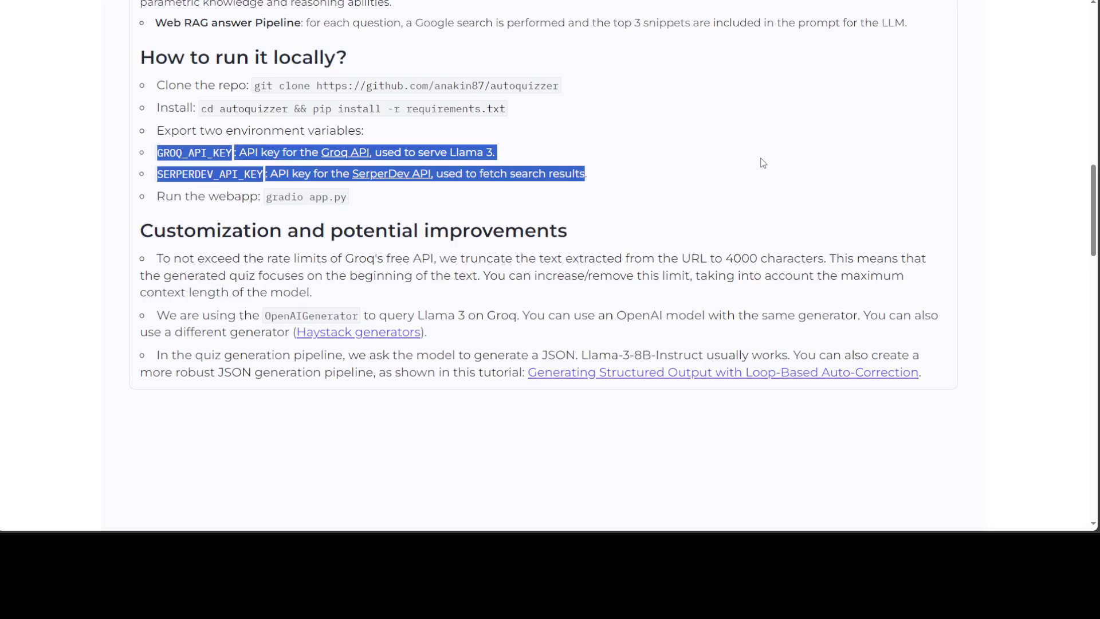
# Switch to the Haystack tutorial "Generating Structured Output with Loop-Based Auto-Correction" and skim its overview and setup sections, accepting the site's cookies
pyautogui.click(541, 1)
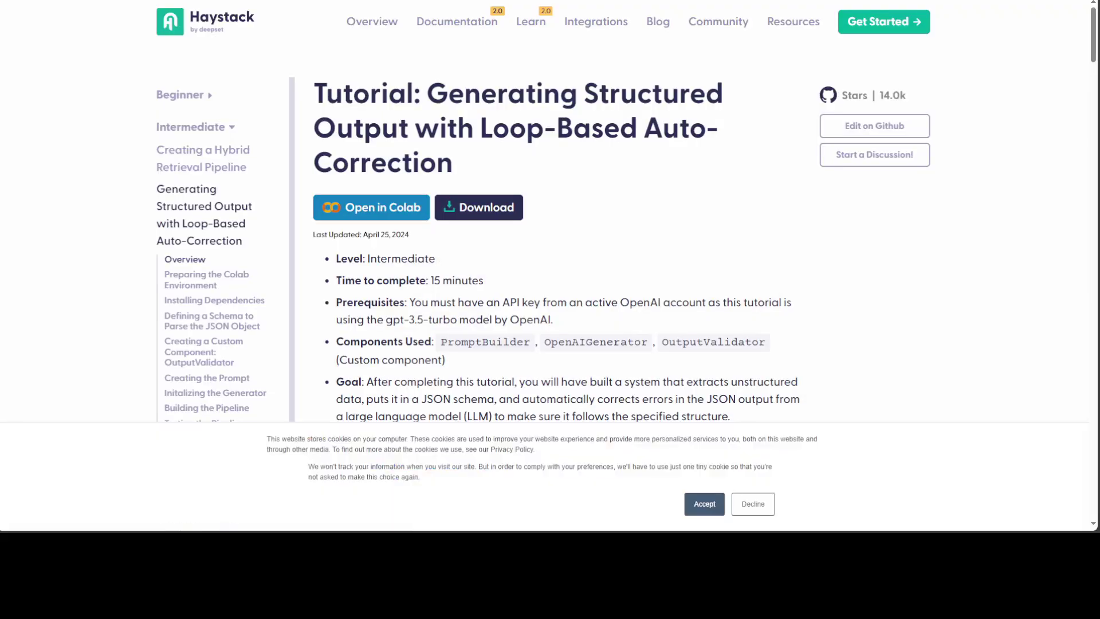
pyautogui.scroll(-3, 621, 332)
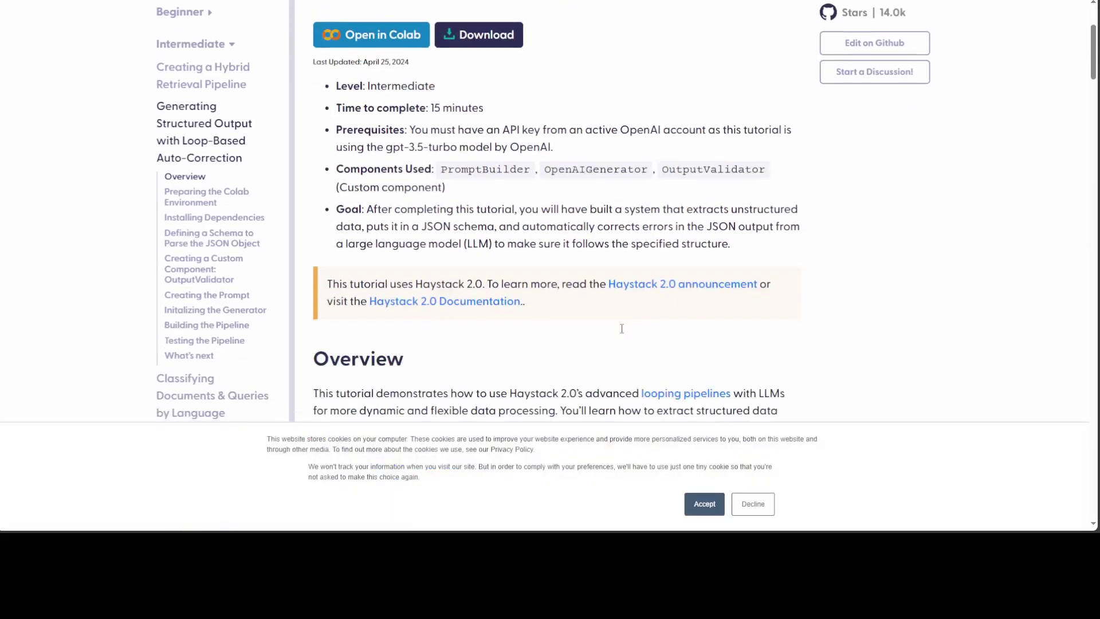
pyautogui.click(706, 511)
pyautogui.scroll(-5, 648, 424)
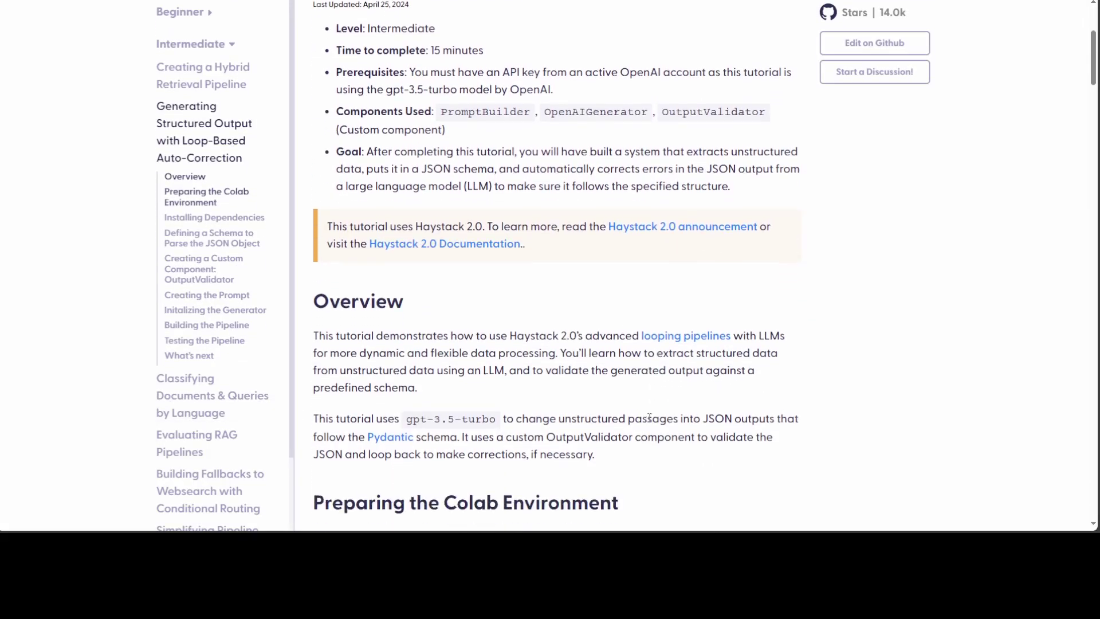
pyautogui.scroll(7, 648, 421)
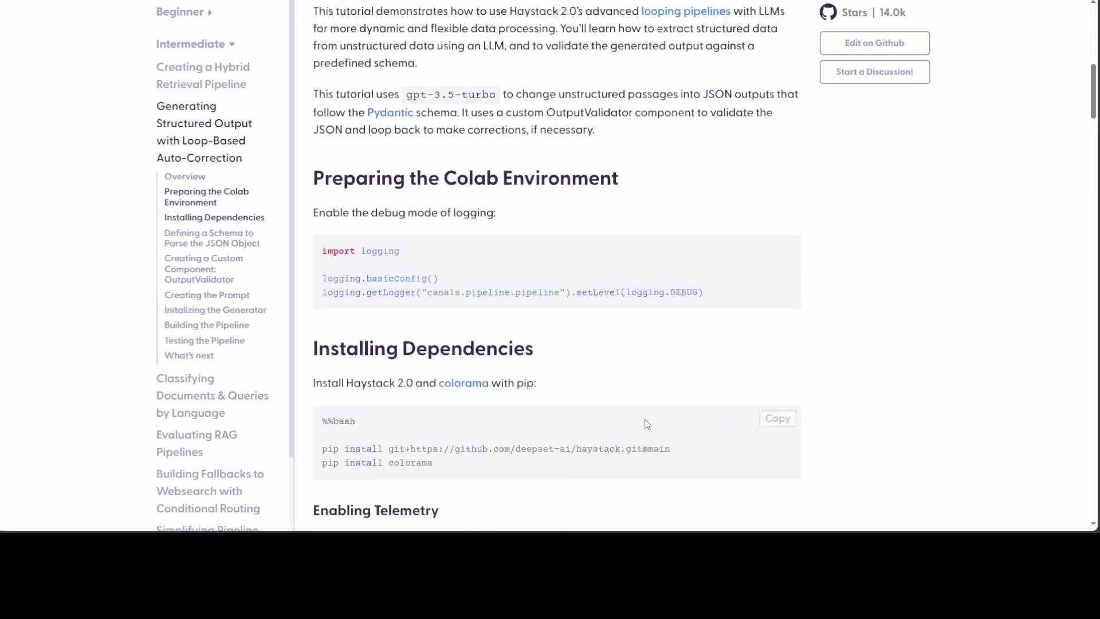
pyautogui.scroll(3, 648, 415)
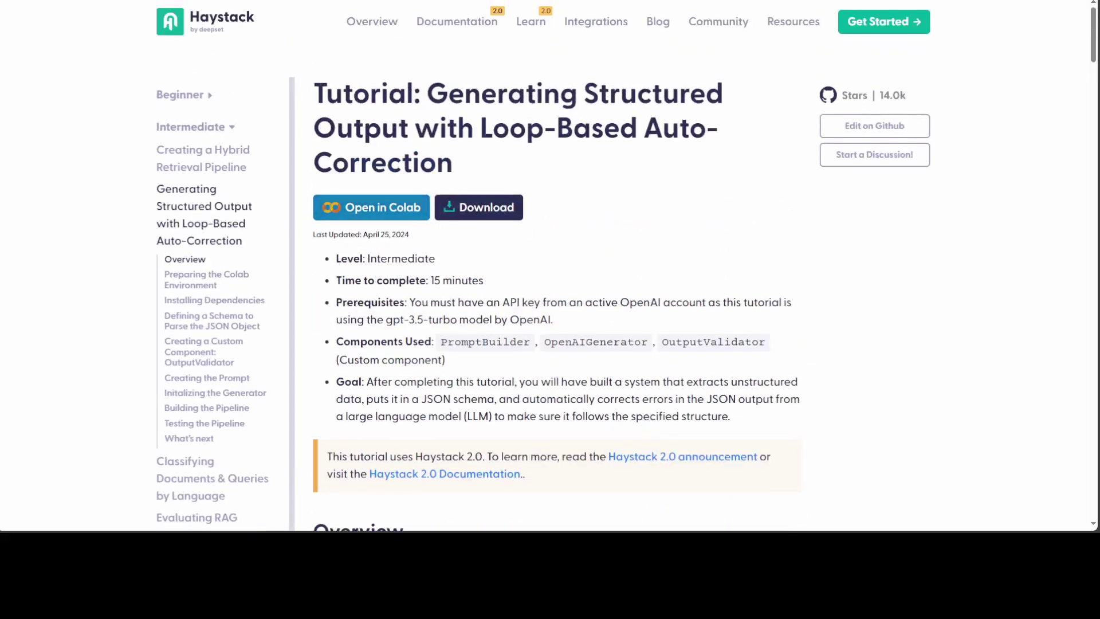
# Return to the AutoQuizzer page and view the start of its "How does it work?" explanation
pyautogui.hotkey('ctrl', 'shift', 'Tab')
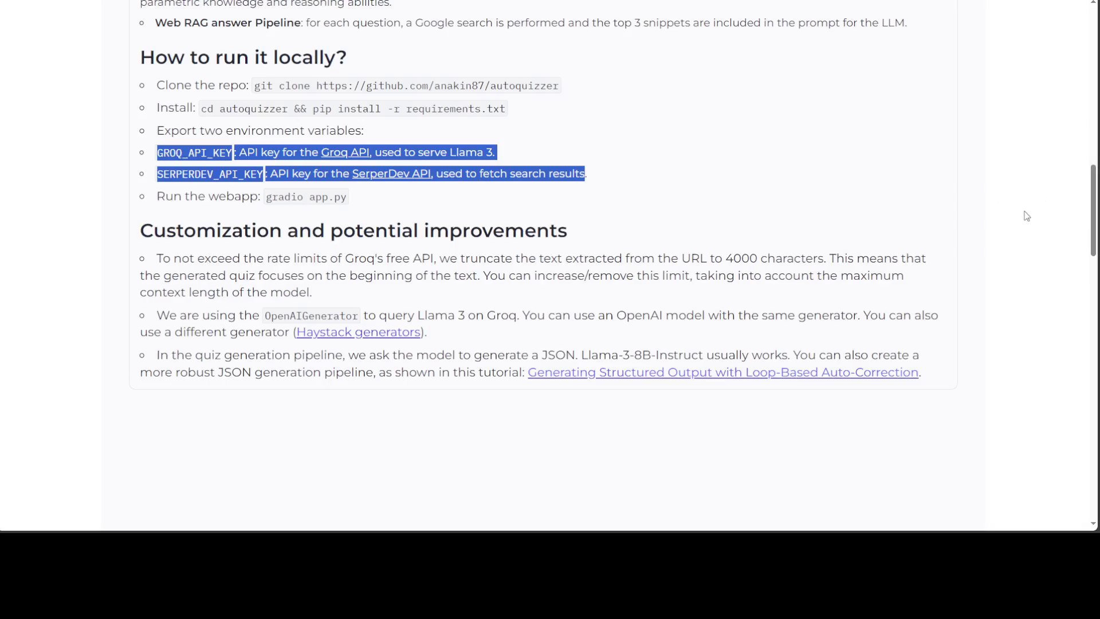
pyautogui.moveTo(1091, 218); pyautogui.dragTo(1091, 59)
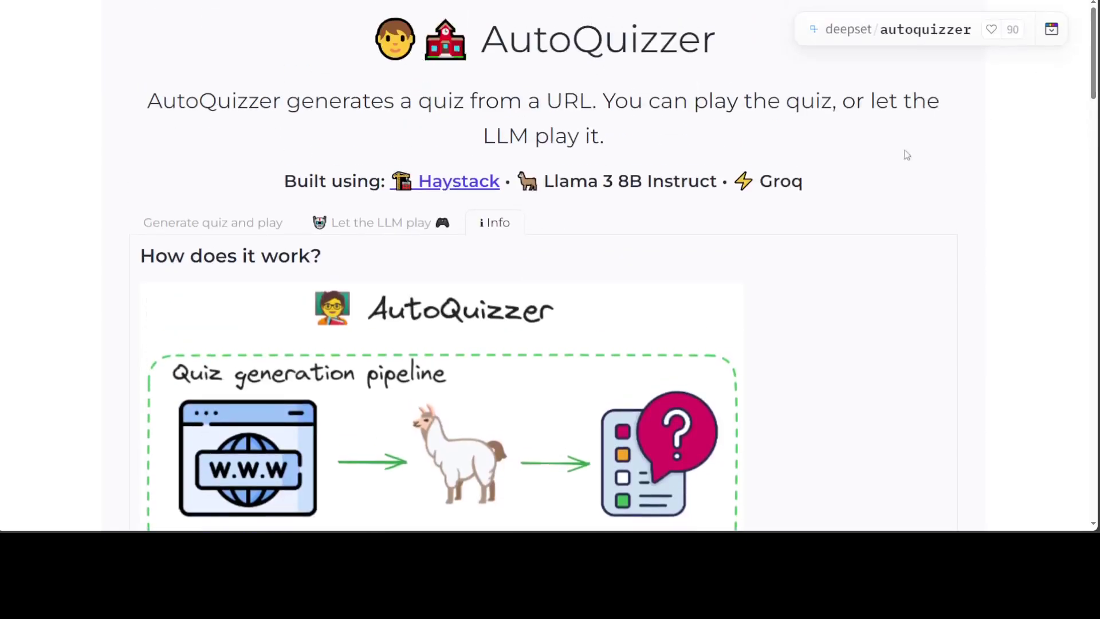